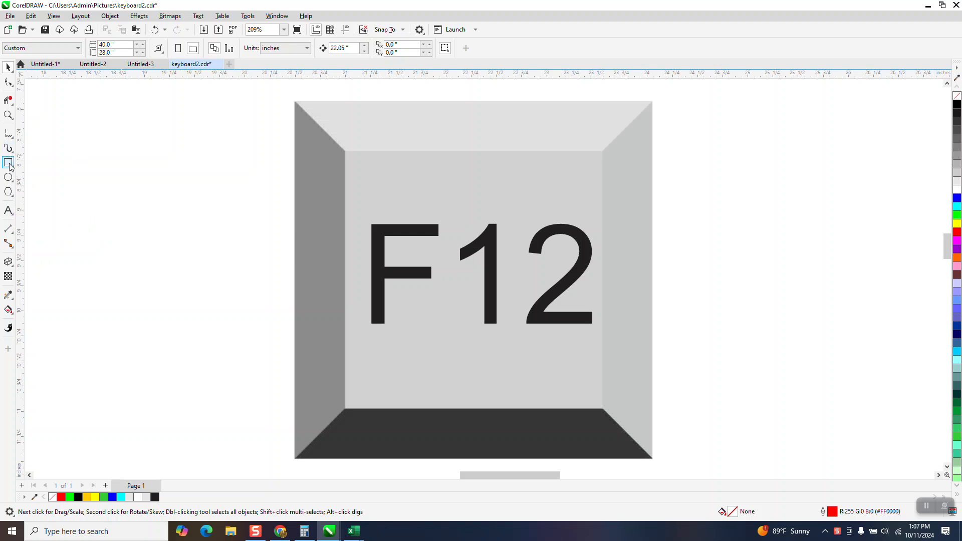
- Draw a test rectangle beside the key and delete it
drag(107, 143, 199, 240)
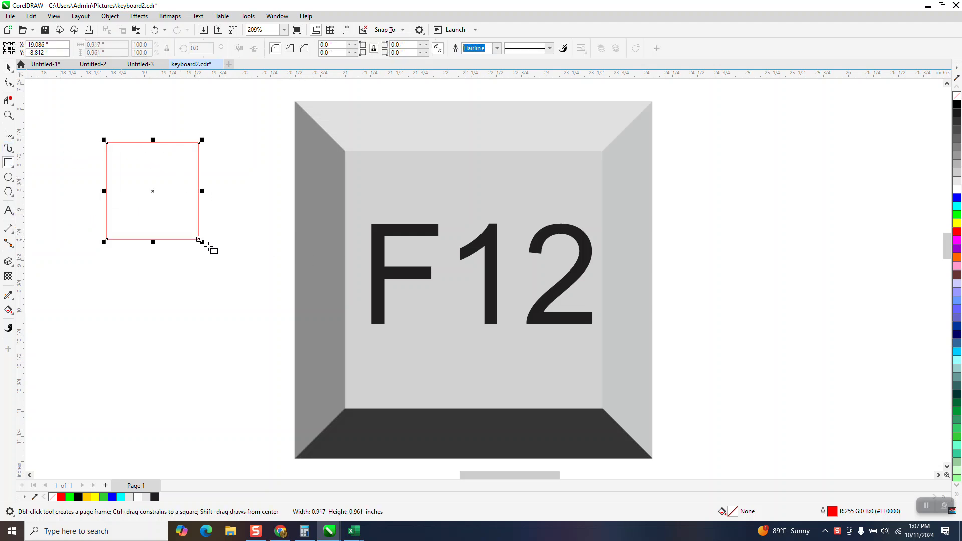
click(8, 66)
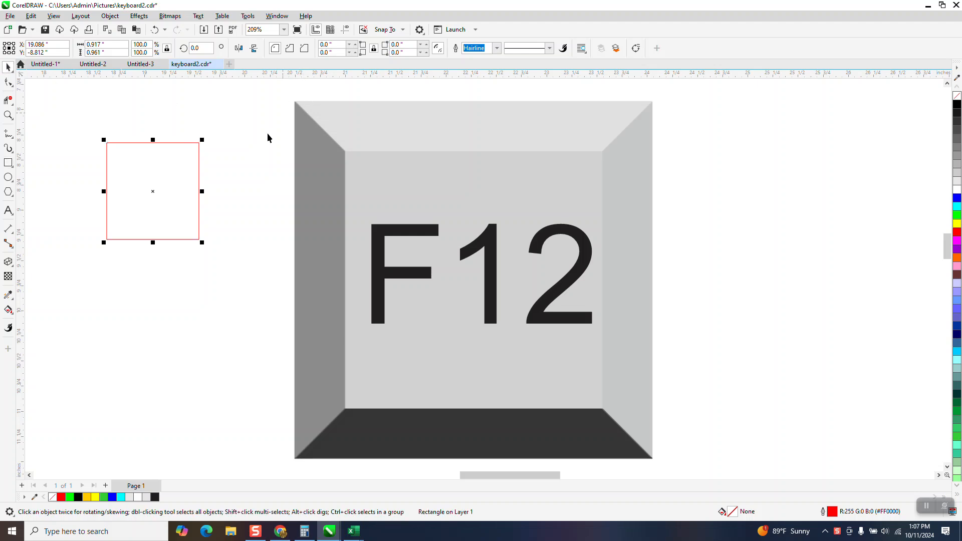
key(XF86Calculator)
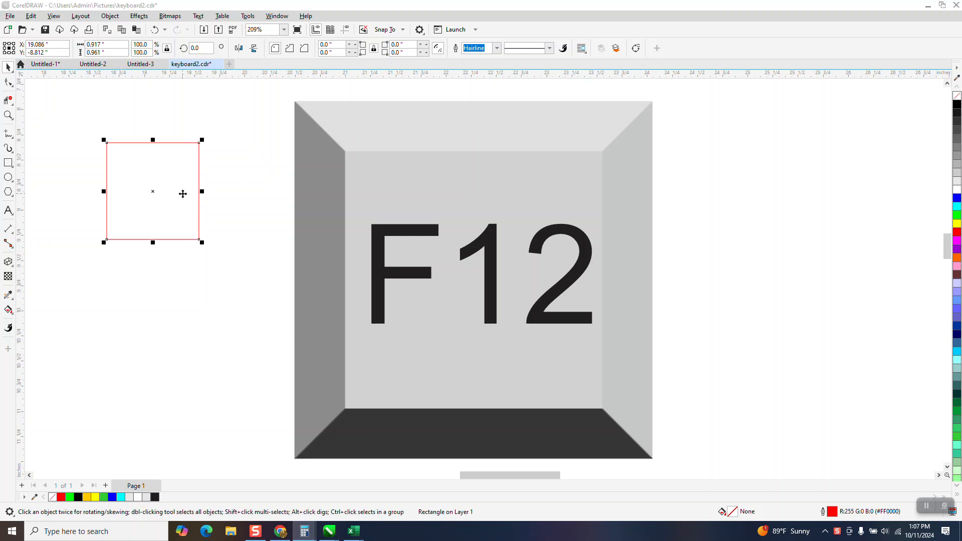
click(918, 171)
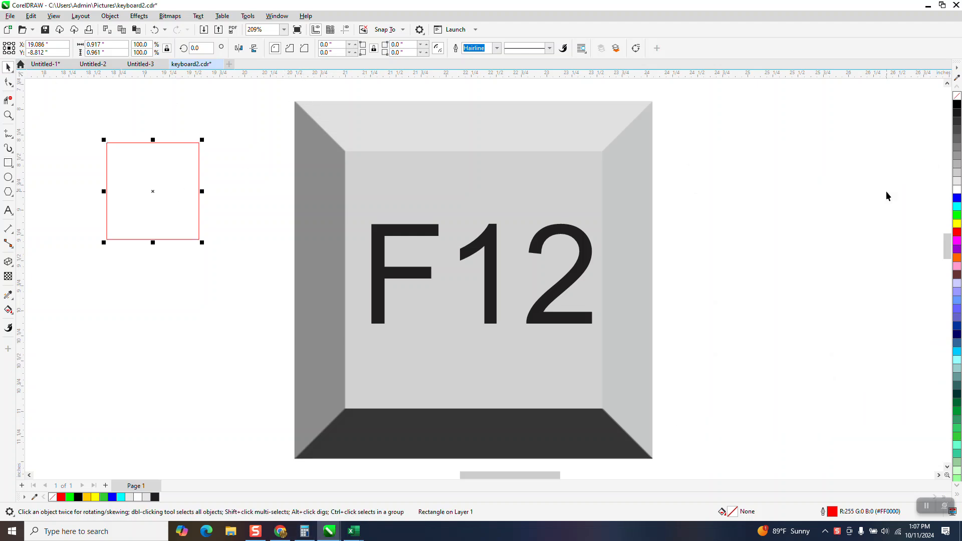
key(Delete)
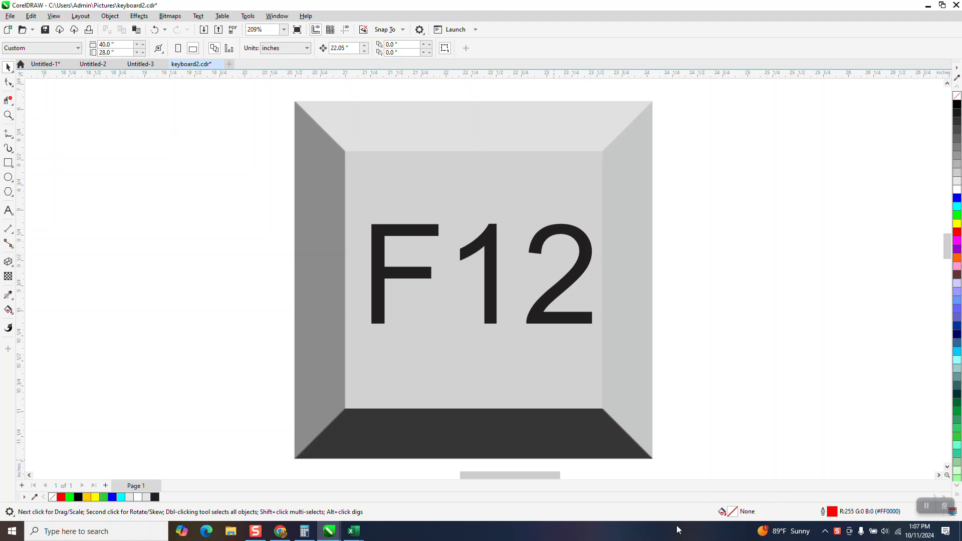
double_click(832, 511)
click(406, 282)
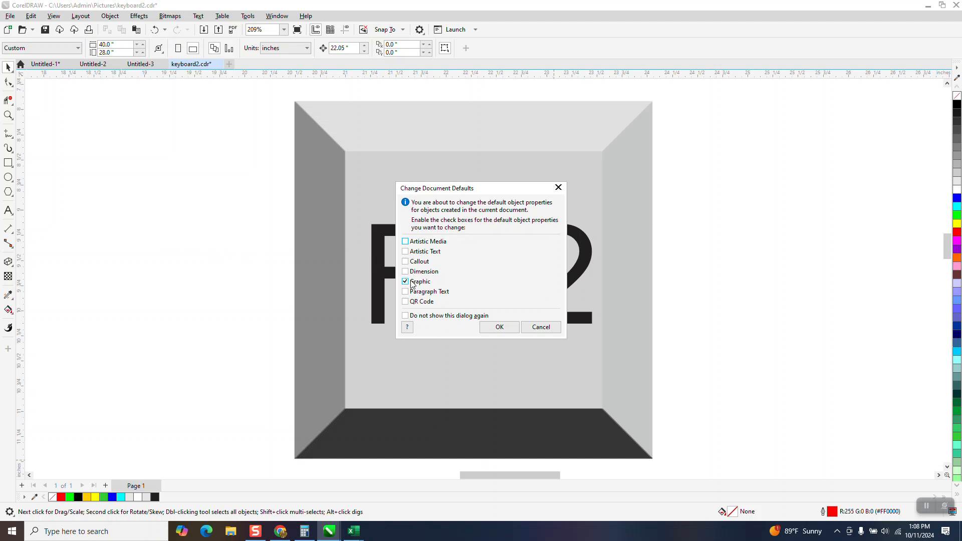
click(540, 329)
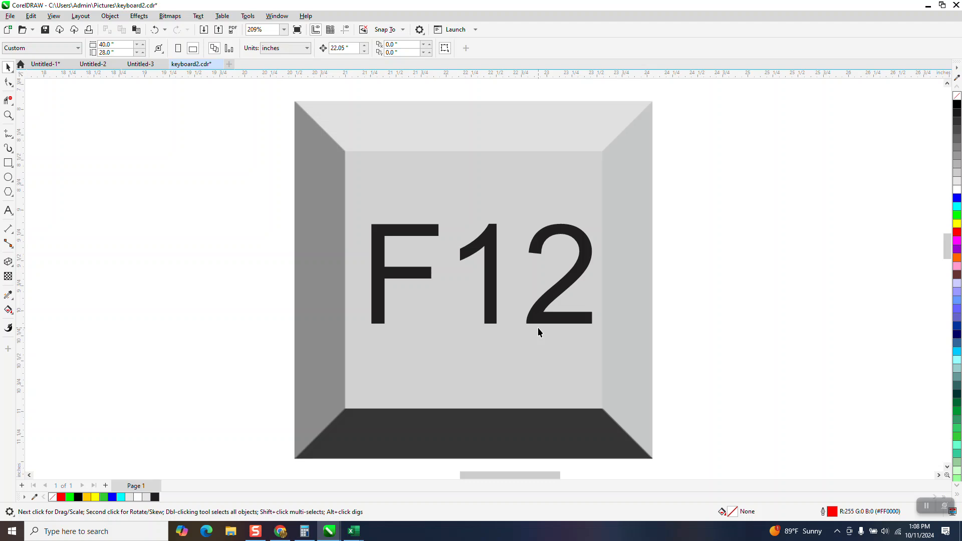
- Set the default outline width for new graphics to 0.5 in
key(F12)
click(507, 332)
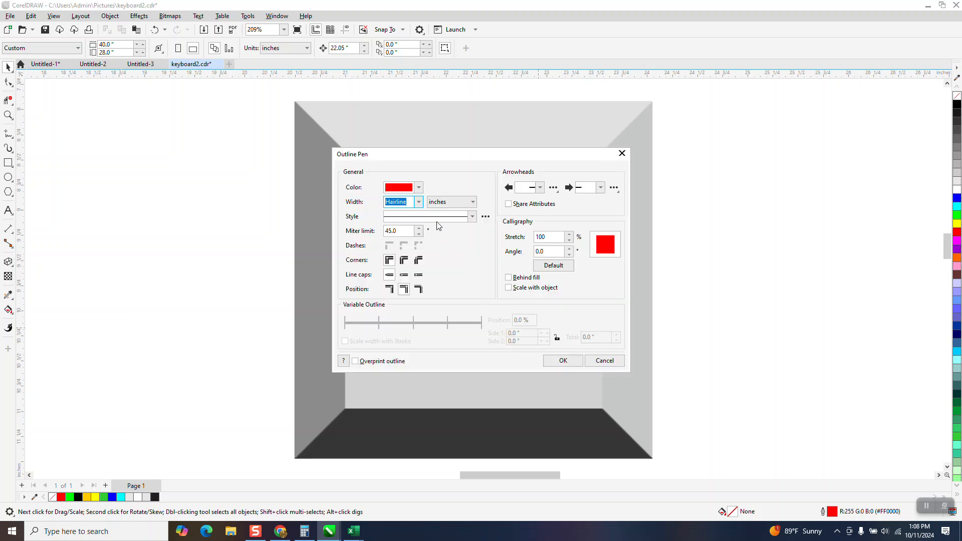
click(419, 203)
click(405, 310)
click(564, 360)
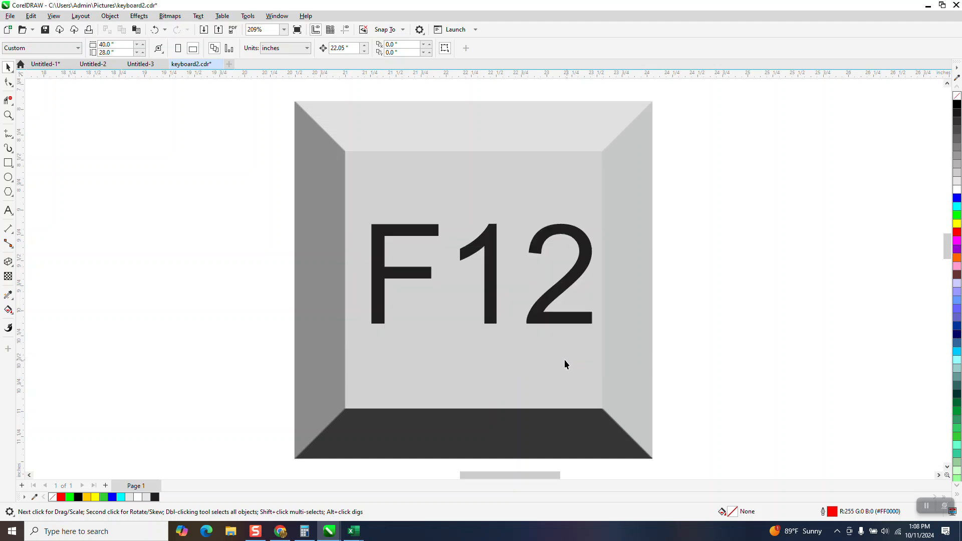
- Draw a test rectangle with the new default outline and delete it
click(8, 163)
drag(129, 146, 255, 297)
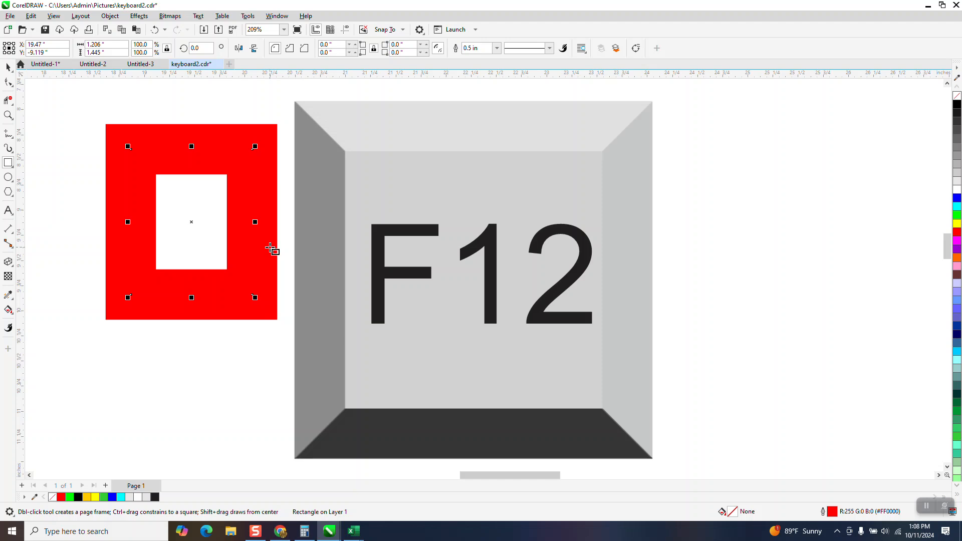
click(9, 66)
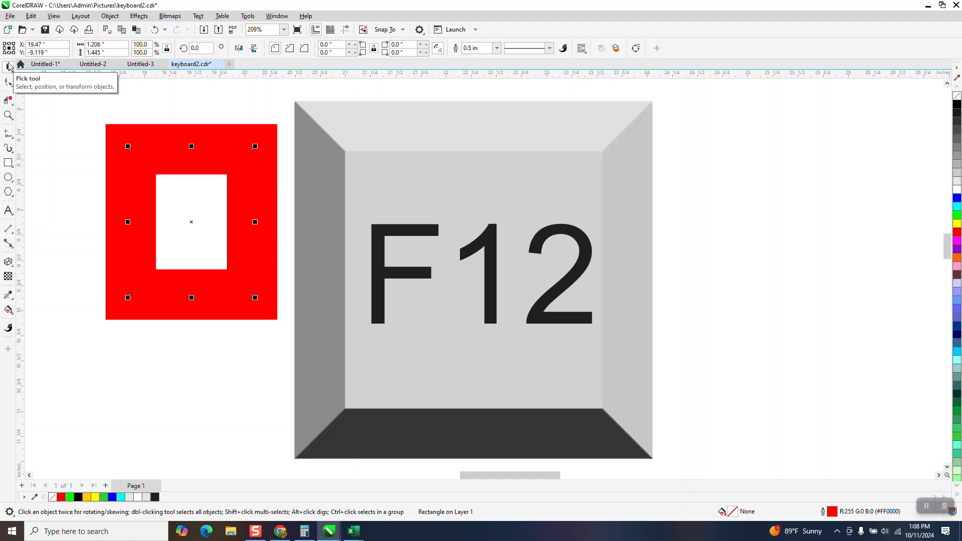
key(Delete)
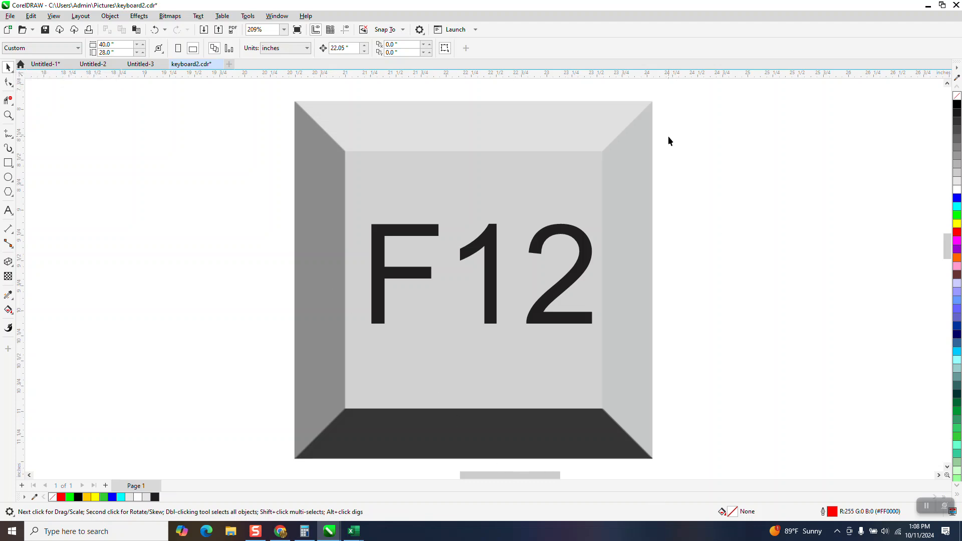
- Reset the default graphic outline width to Hairline and enable Scale with object
key(F12)
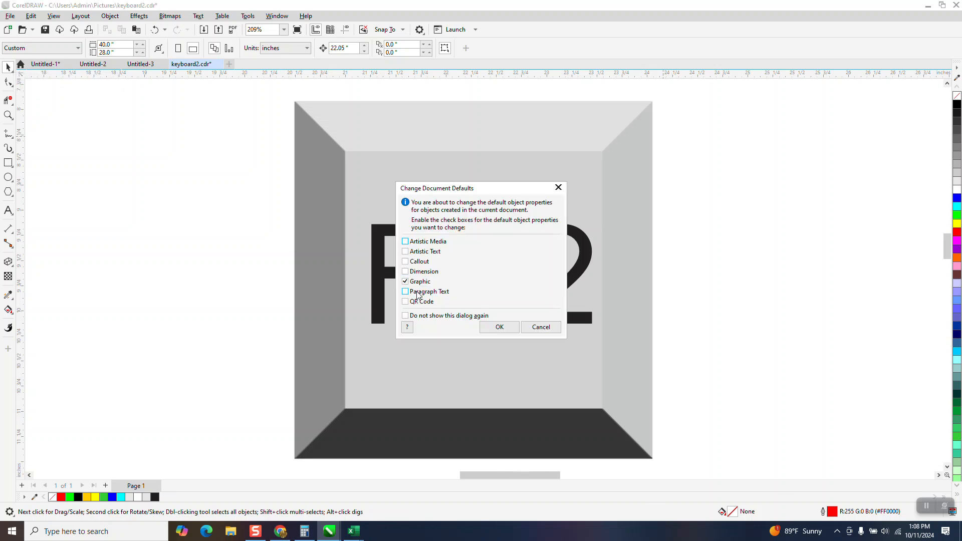
click(509, 329)
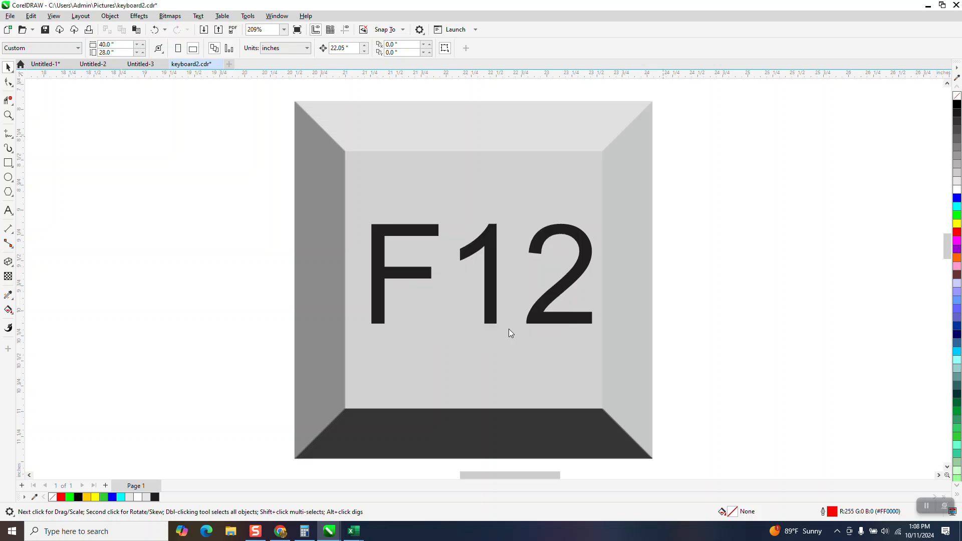
click(417, 202)
click(399, 210)
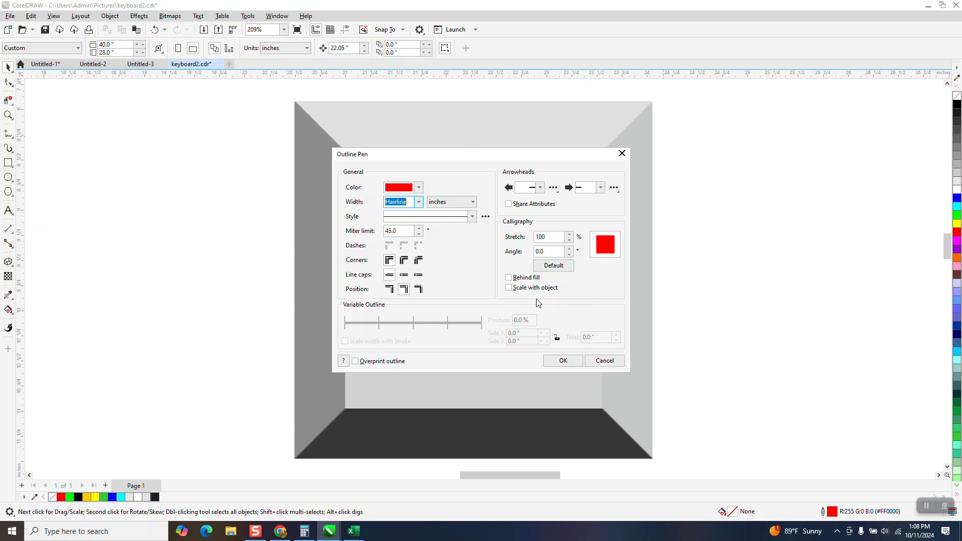
click(509, 289)
click(564, 362)
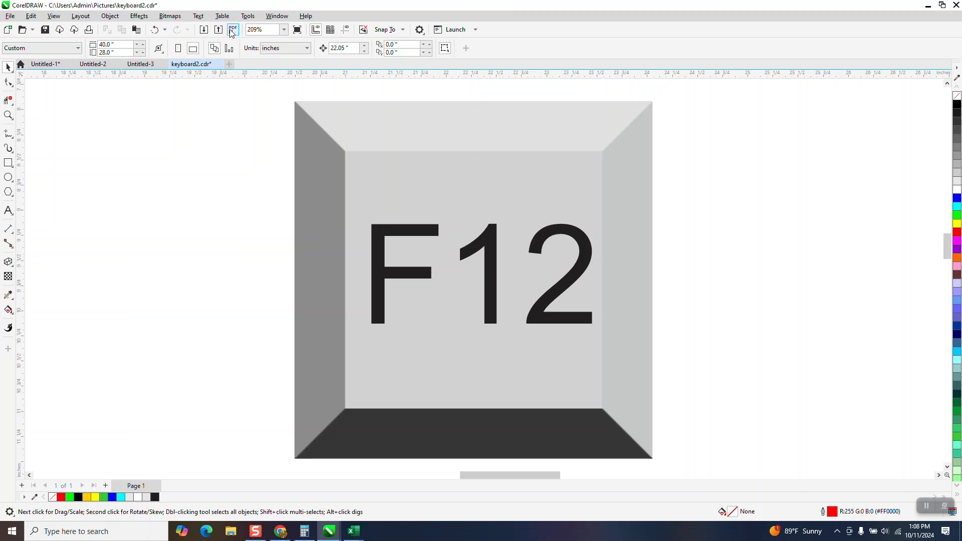
- Save the current settings as the new document defaults
click(248, 16)
mouse_move(277, 16)
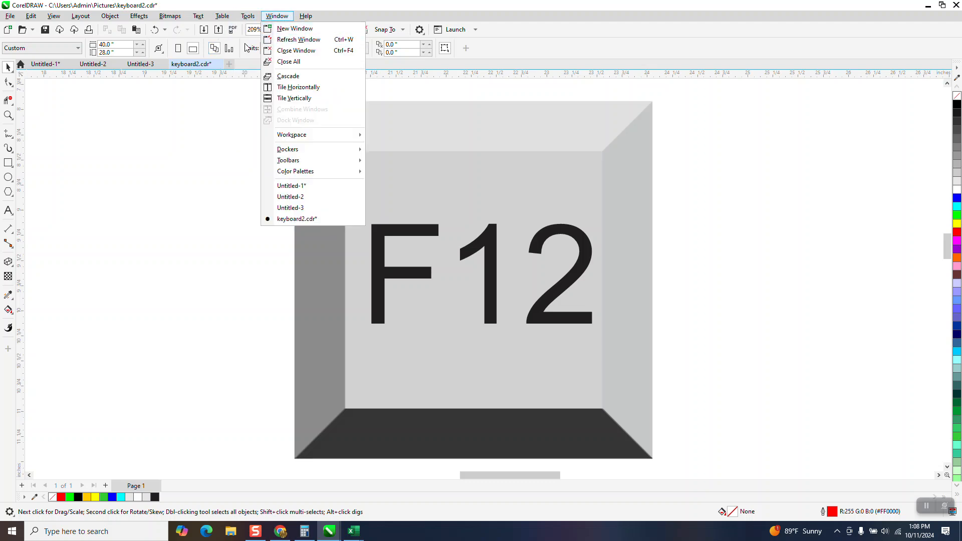
click(265, 41)
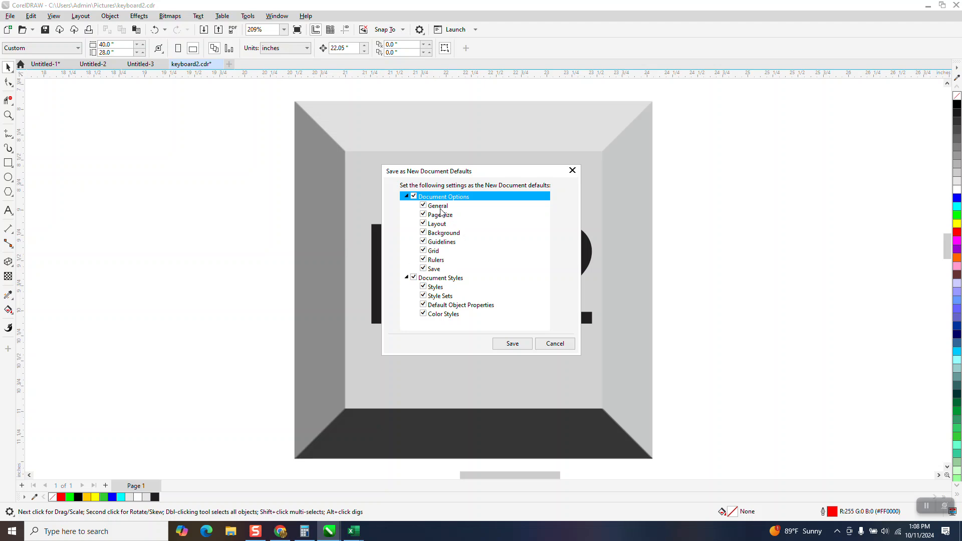
click(518, 342)
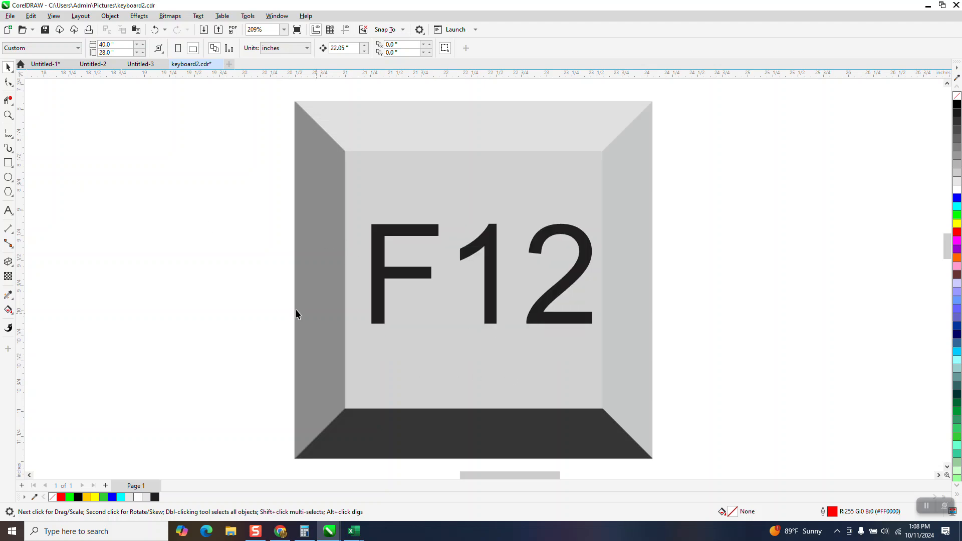
- Draw a rectangle about 0.83 by 0.47 in and a circle about 0.51 in across beside the key
click(8, 163)
drag(107, 157, 191, 204)
click(8, 180)
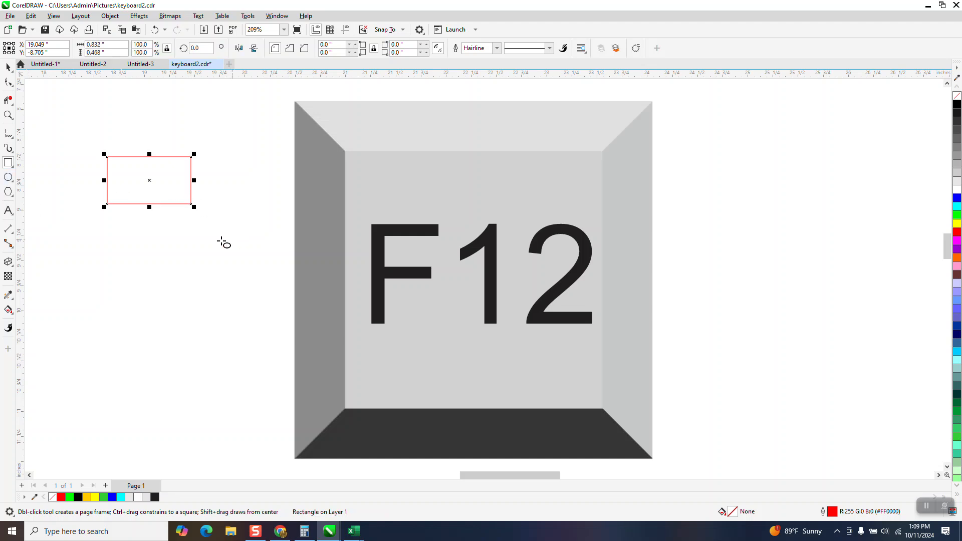
drag(205, 241, 172, 293)
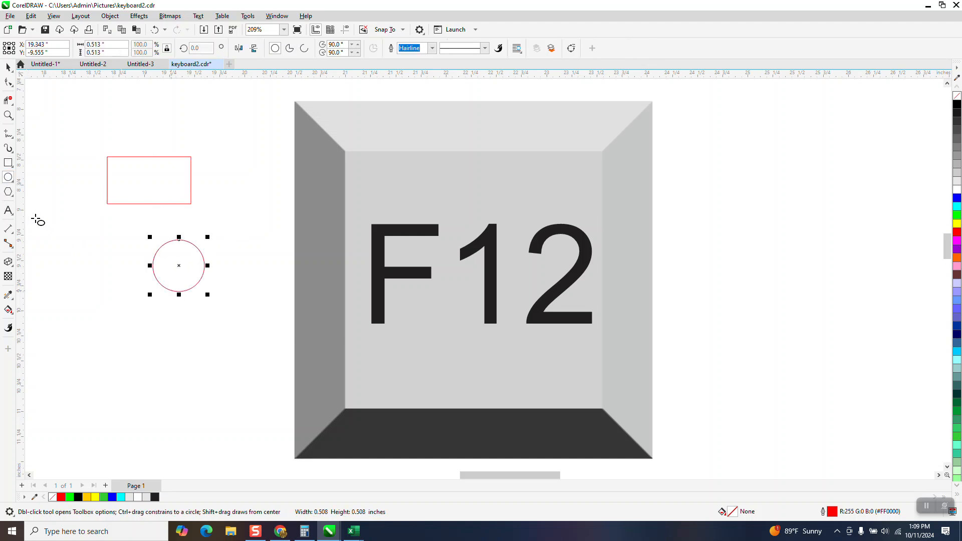
- Draw a 28-sided polygon about 0.54 in across and a 2-point line above the rectangle
click(8, 192)
mouse_move(124, 231)
mouse_down()
mouse_move(112, 256)
mouse_move(68, 285)
mouse_up()
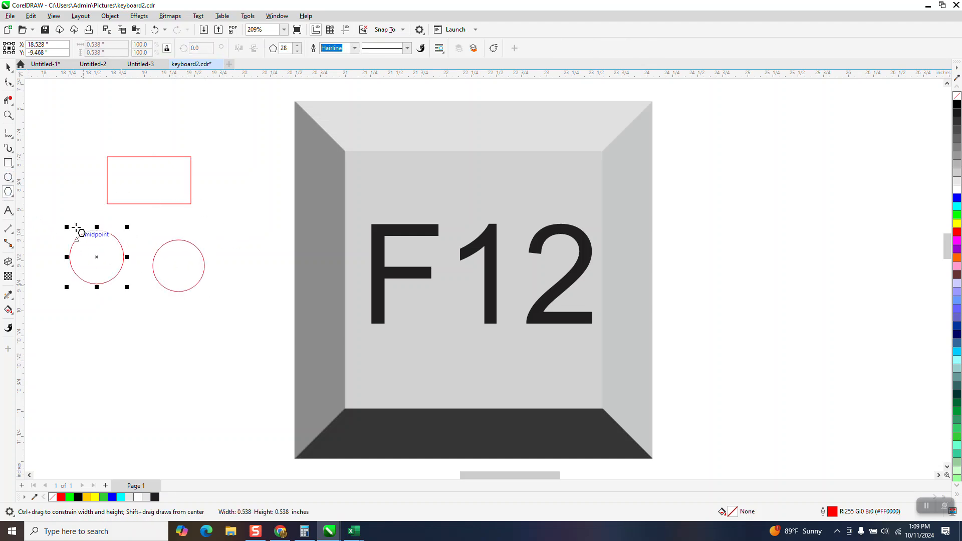
click(14, 141)
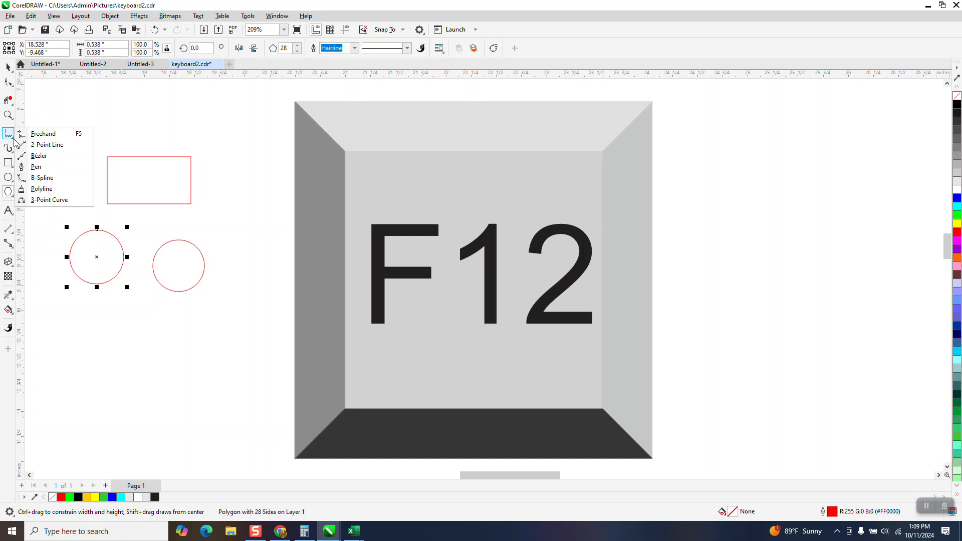
click(47, 145)
drag(86, 122, 175, 146)
click(8, 67)
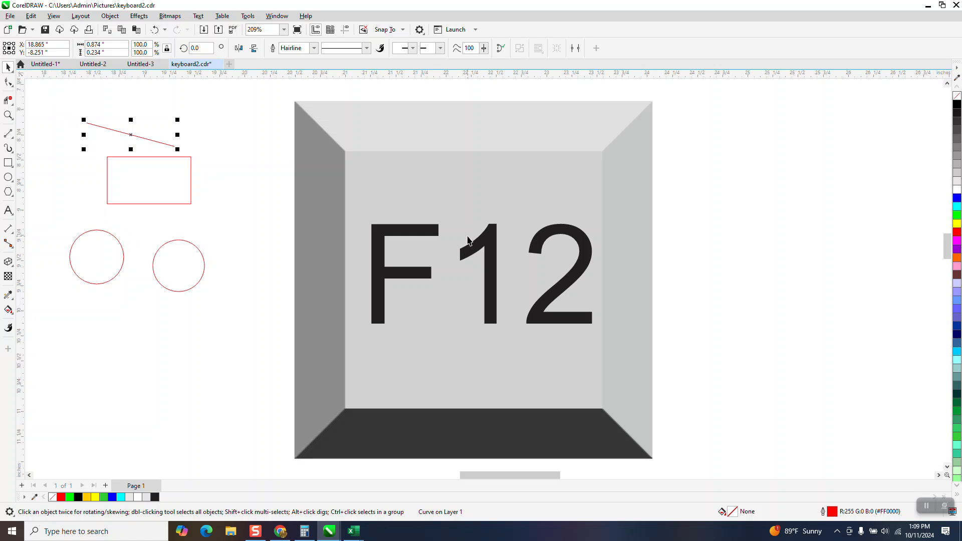
- Change the line's outline width units to points
double_click(834, 511)
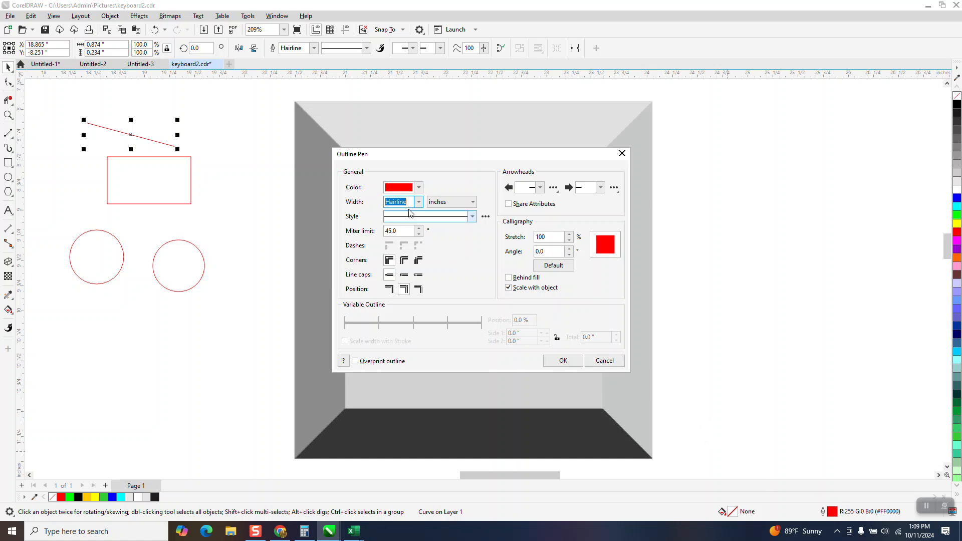
click(474, 203)
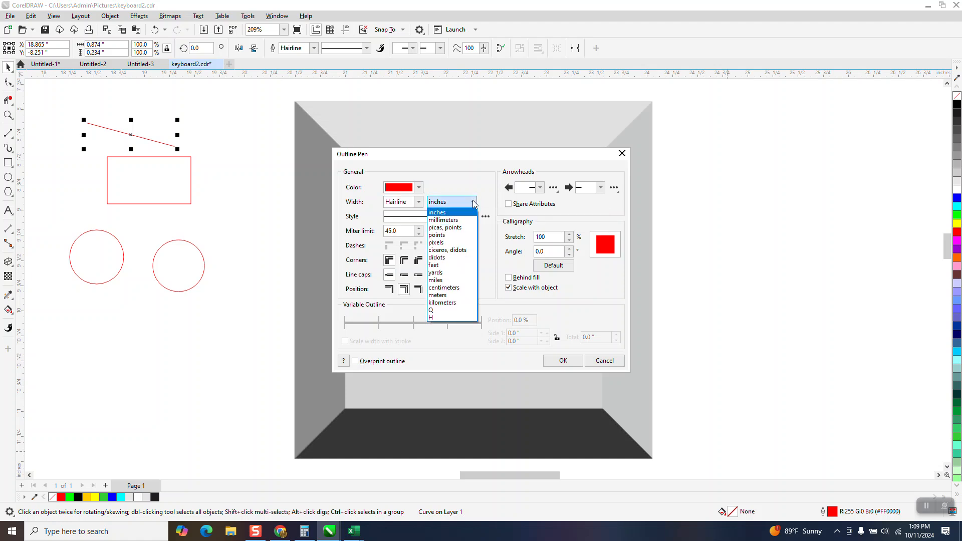
click(452, 236)
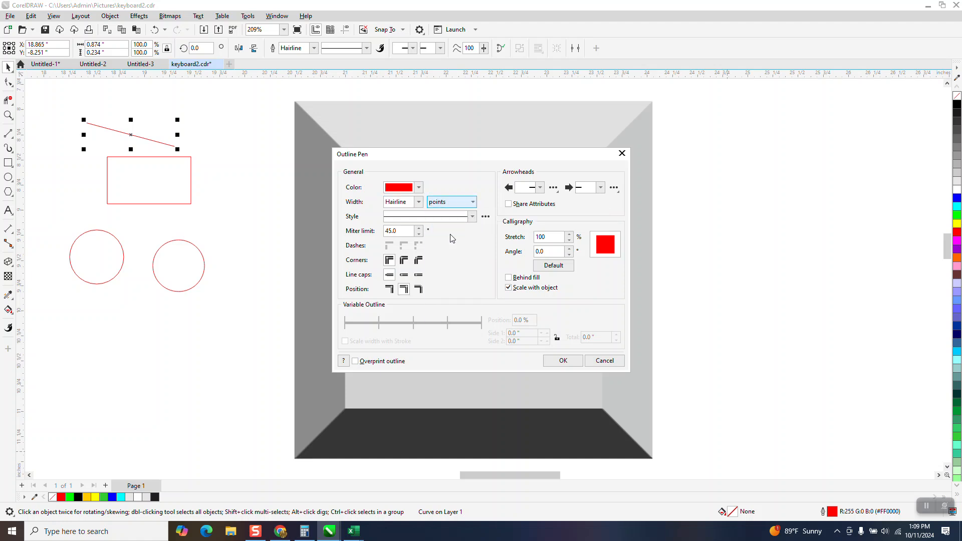
click(563, 361)
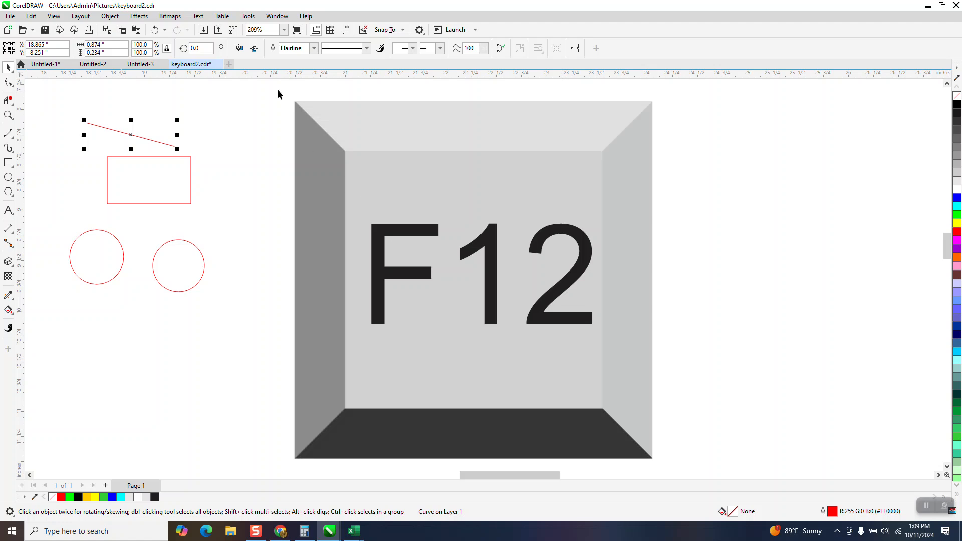
- Save the current settings as the new document defaults again
click(246, 16)
click(266, 40)
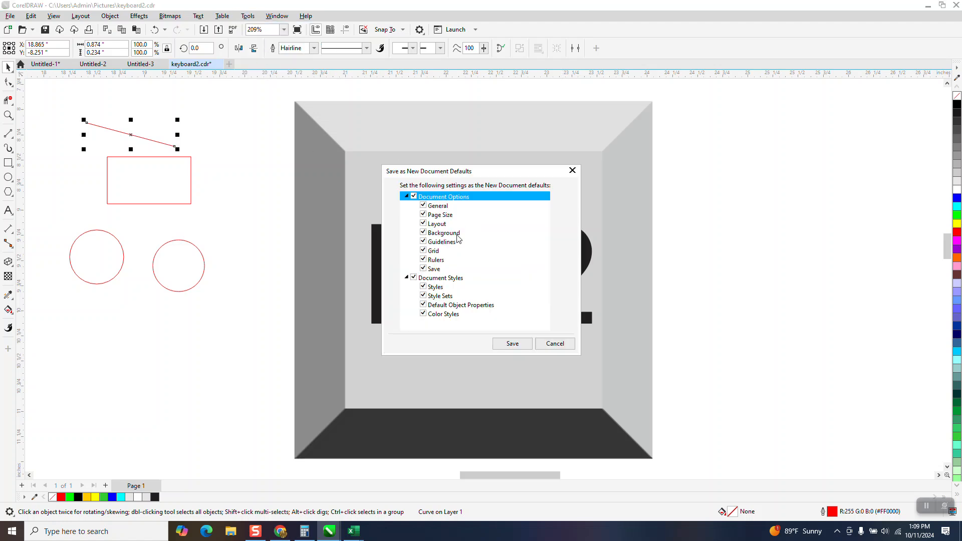
click(513, 343)
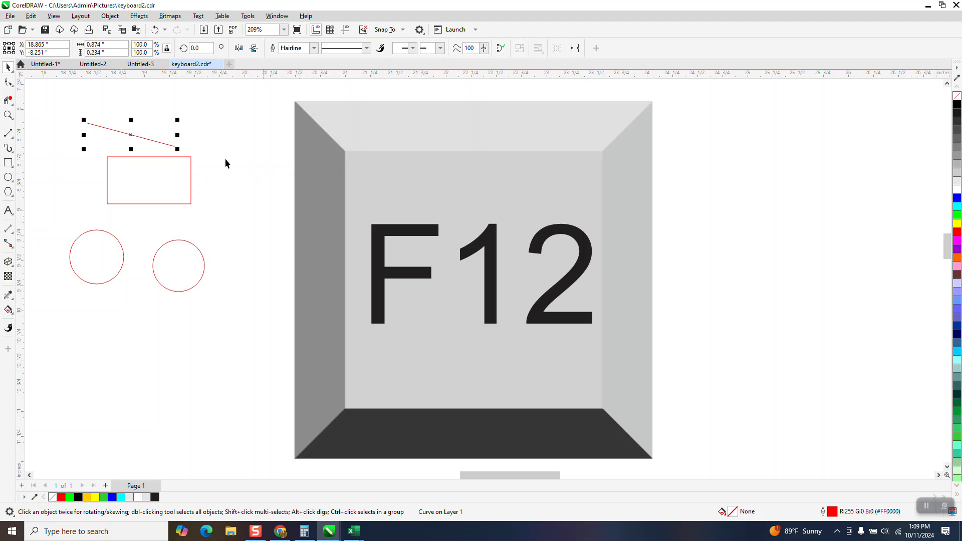
- Draw a new rectangle about 0.95 in square to the right of the key
drag(55, 107, 246, 317)
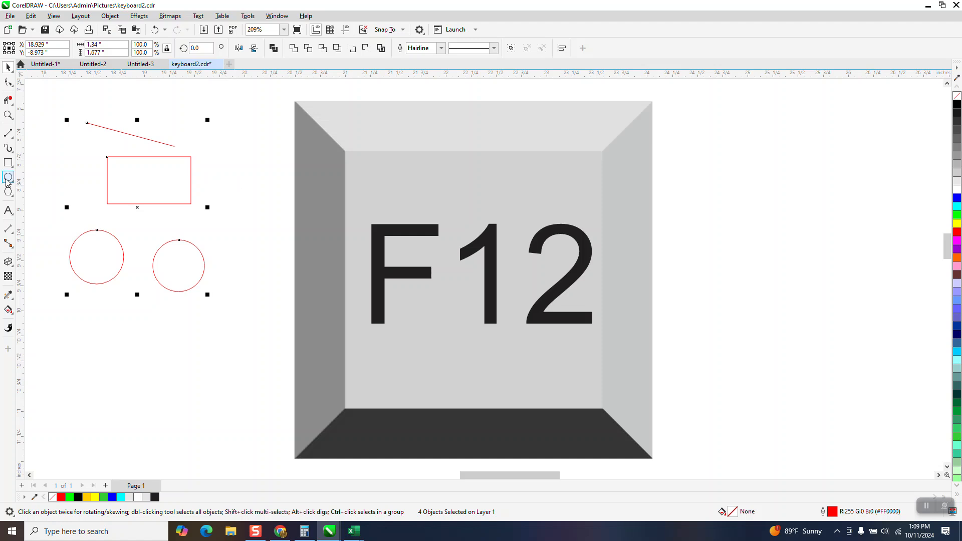
click(8, 163)
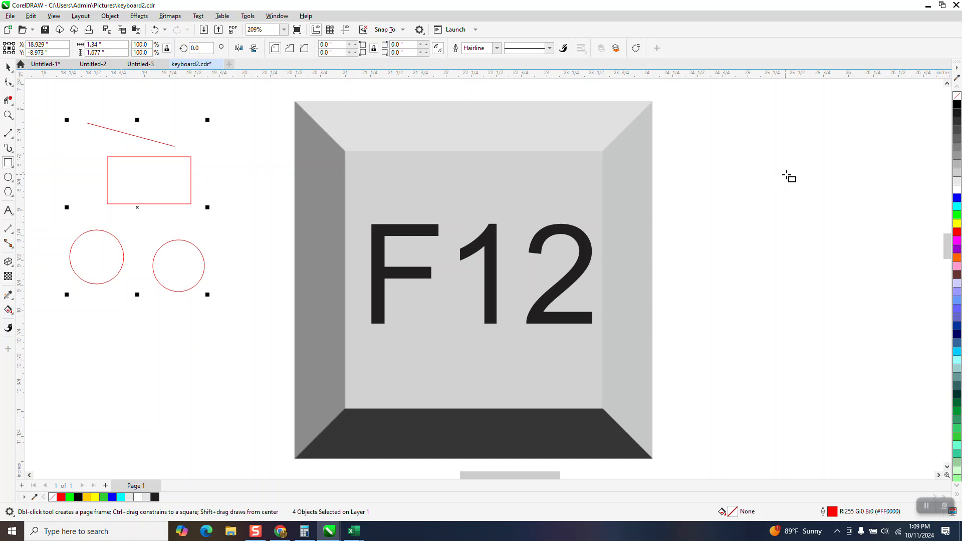
drag(837, 170, 755, 265)
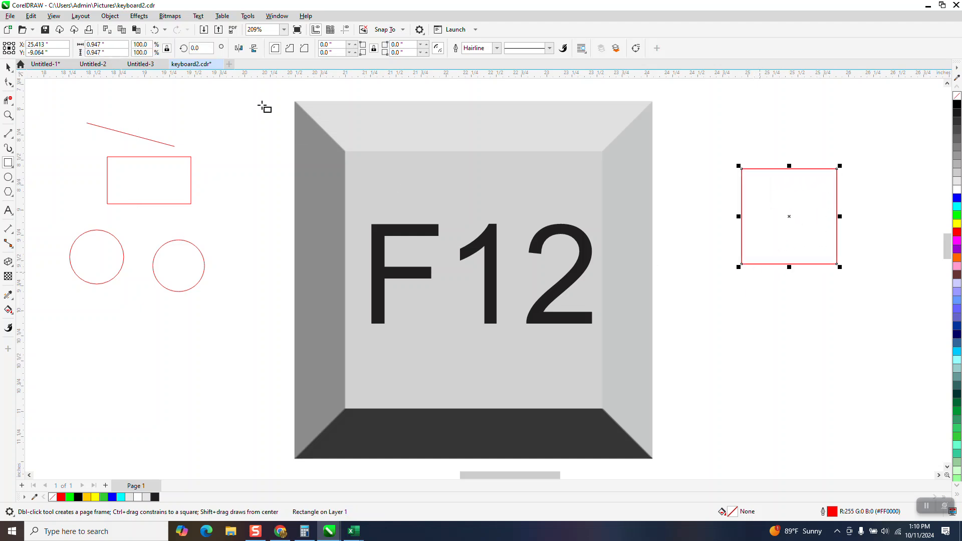
- Turn off Scale with object in the selected rectangle's outline pen settings
double_click(832, 512)
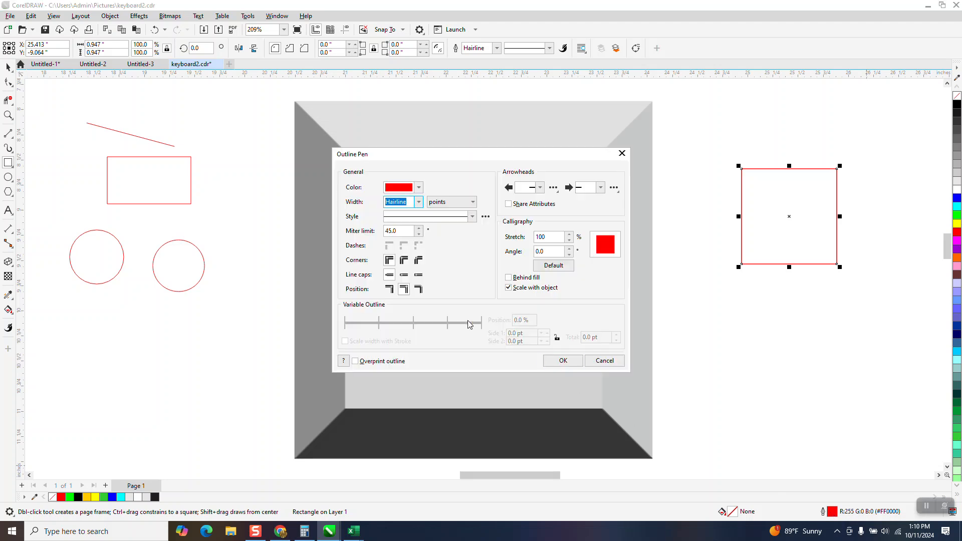
click(508, 288)
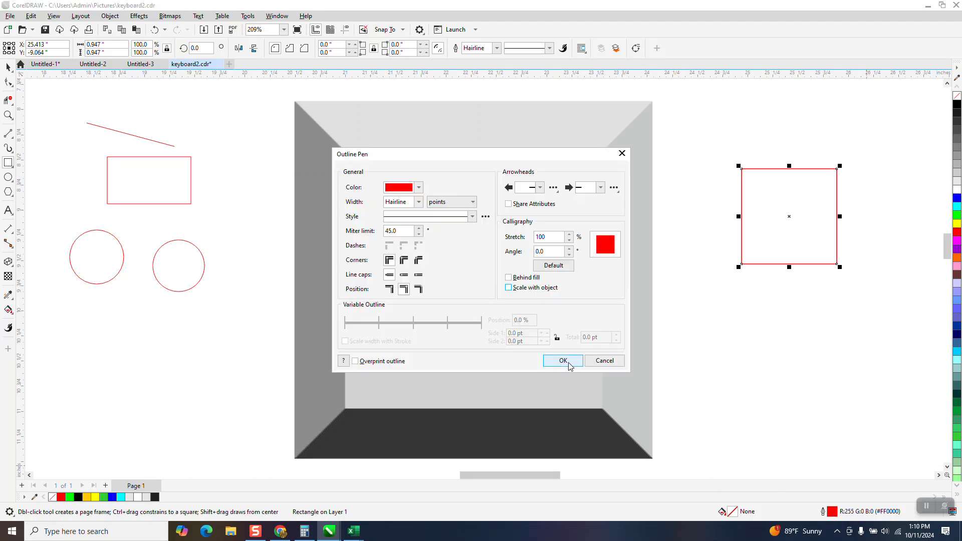
click(561, 360)
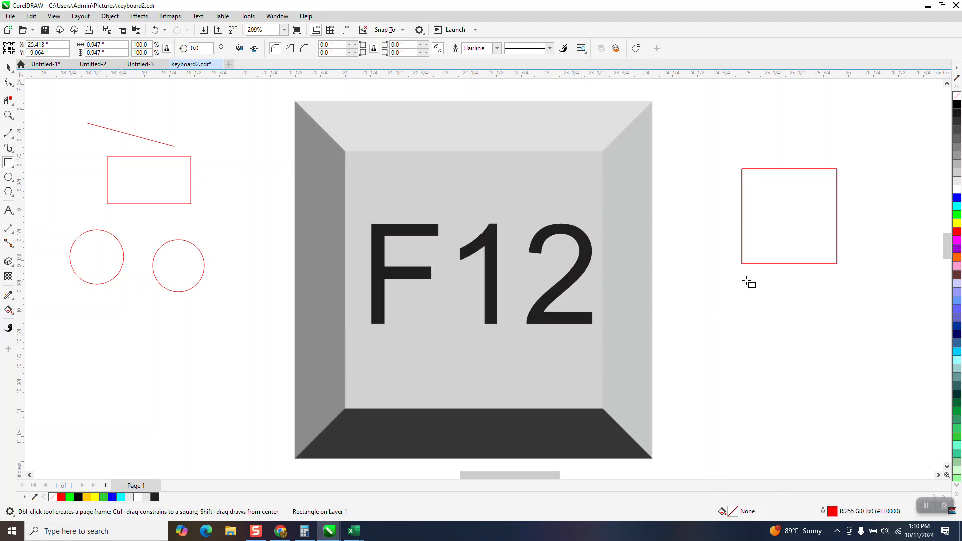
- Select the rectangle and set its outline width to 36.0 pt
click(8, 67)
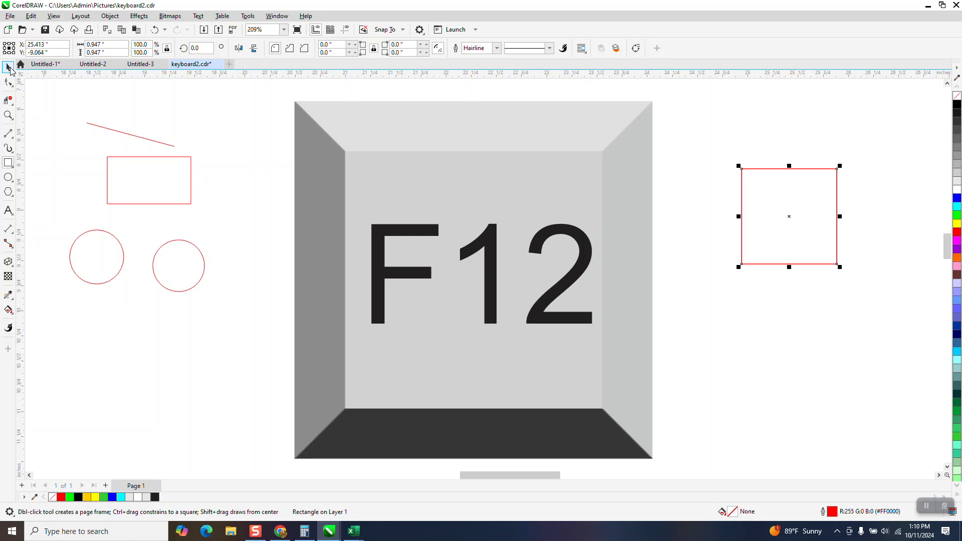
click(498, 48)
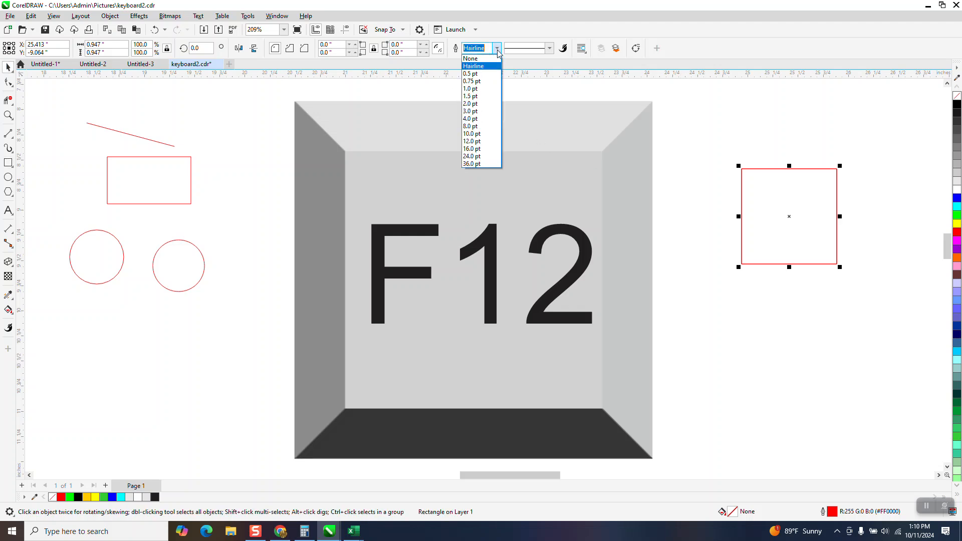
click(480, 165)
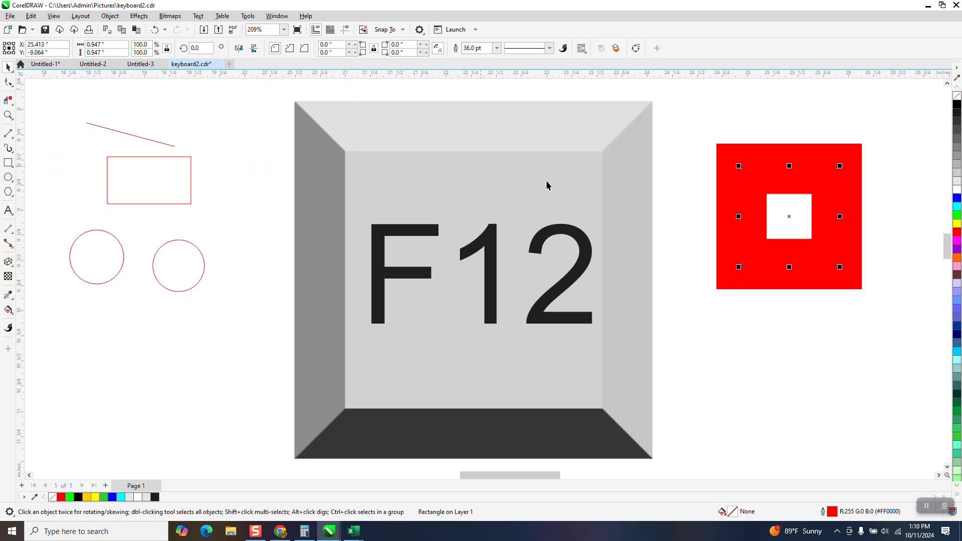
- Enlarge the thick-outlined rectangle by its corner handle several times, then delete it
scroll(736, 241, down, 3)
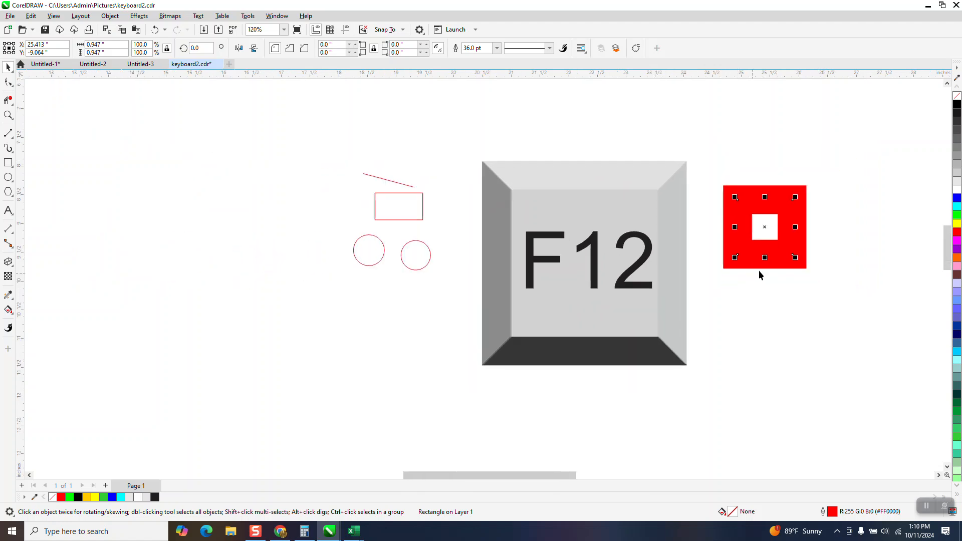
drag(795, 257, 931, 440)
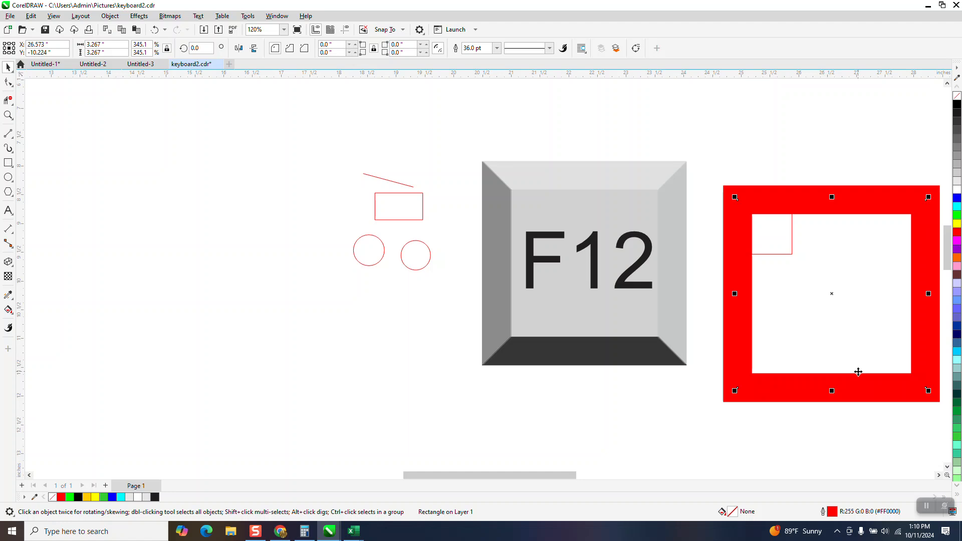
scroll(859, 372, down, 3)
drag(748, 303, 581, 434)
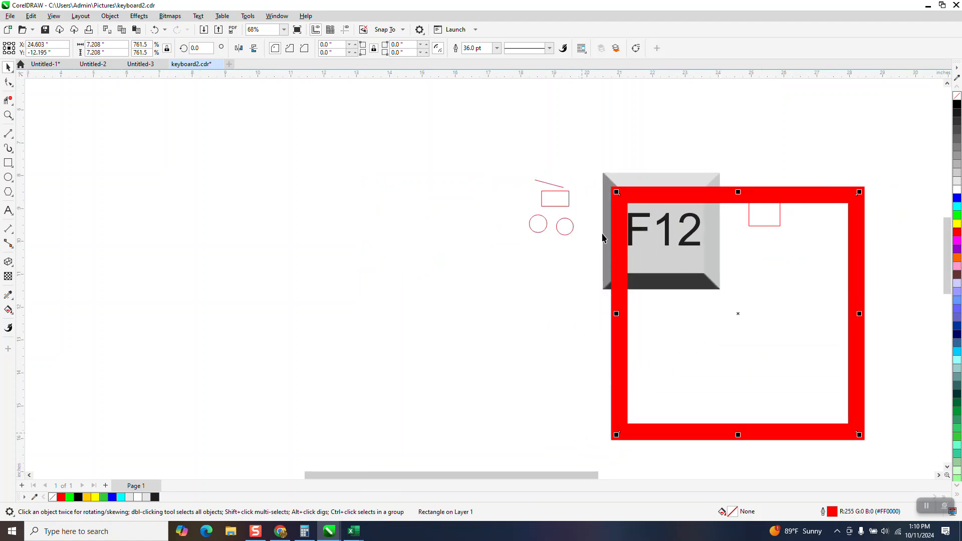
drag(613, 193, 338, 122)
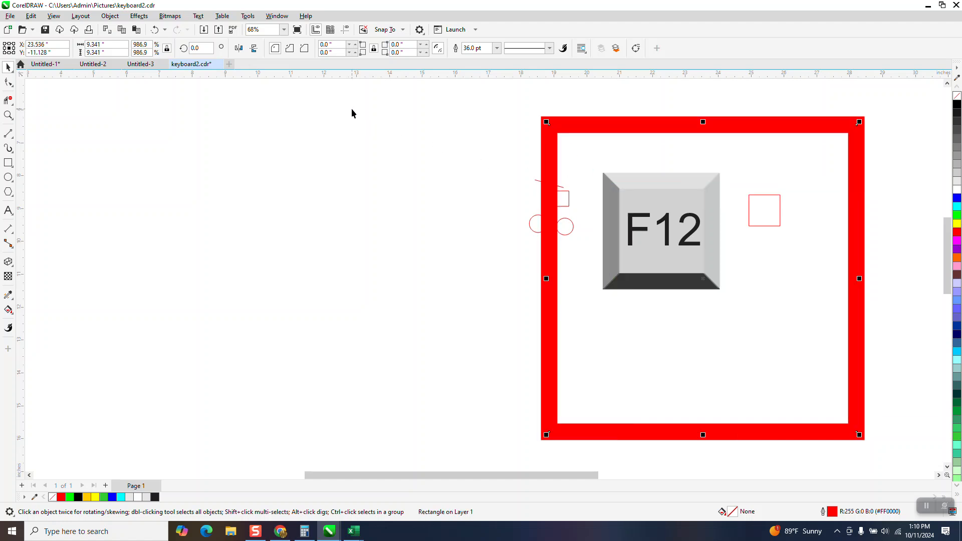
key(Delete)
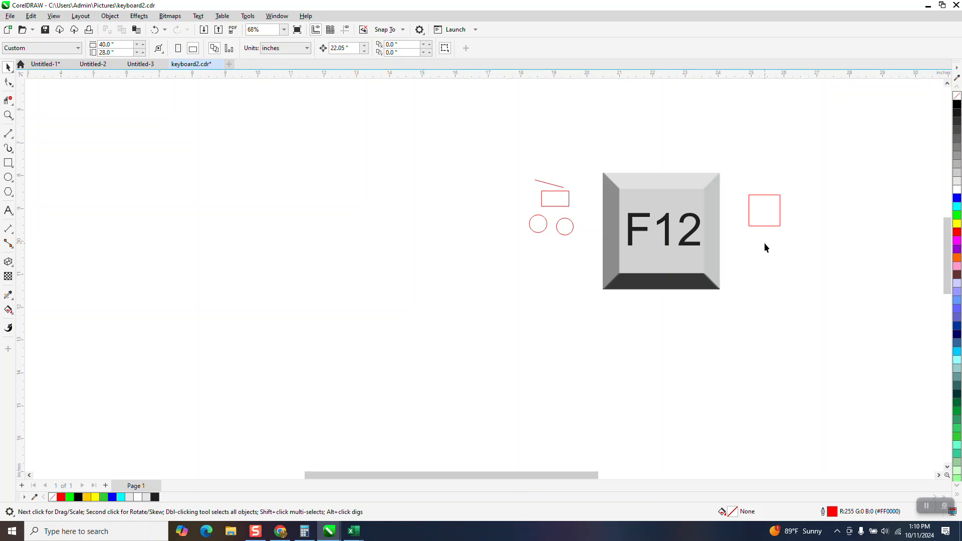
- Select the small square, review its outline pen settings, and set its outline width to 36.0 pt
click(780, 219)
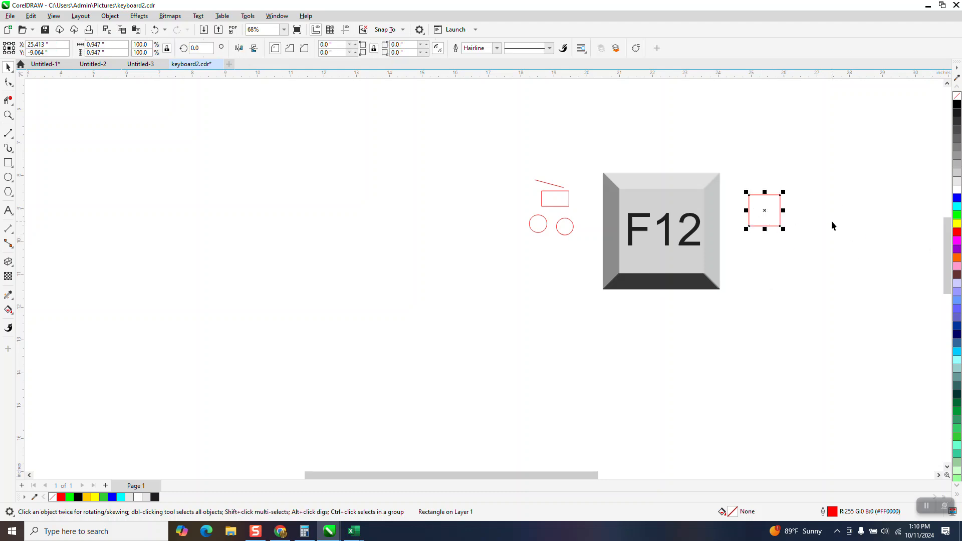
key(F12)
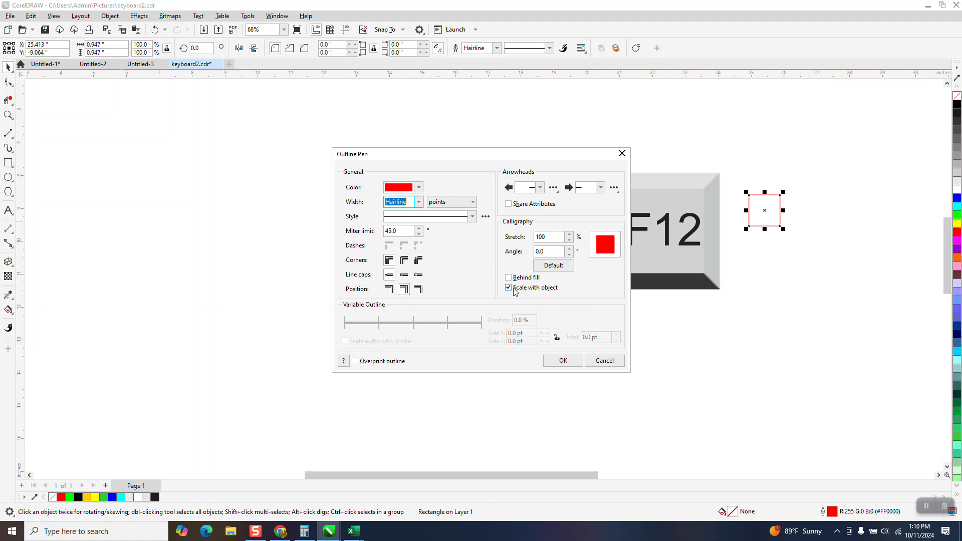
click(563, 361)
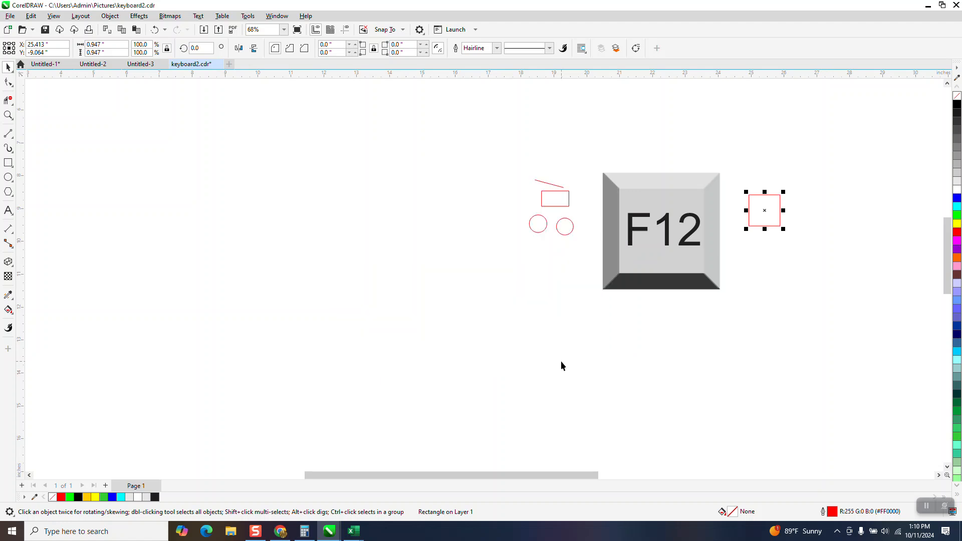
click(496, 48)
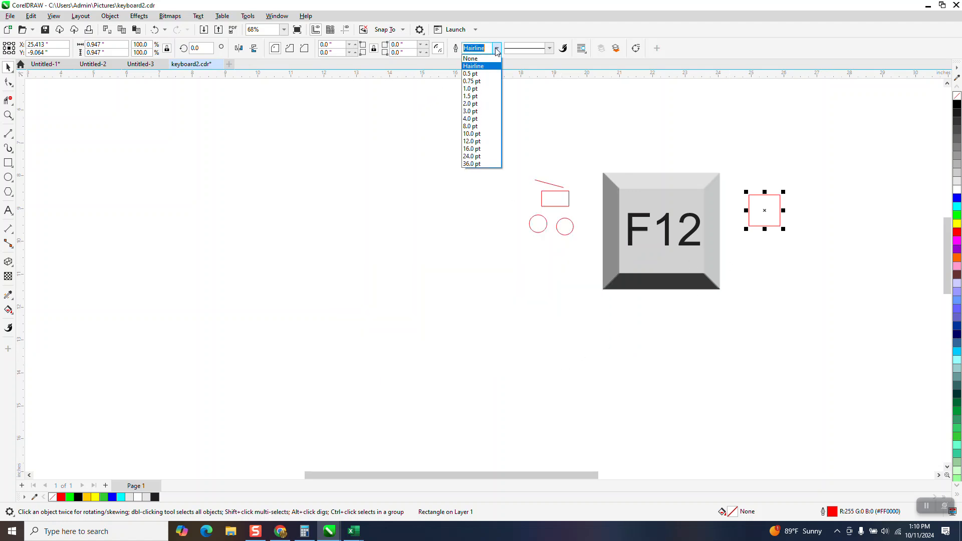
click(472, 164)
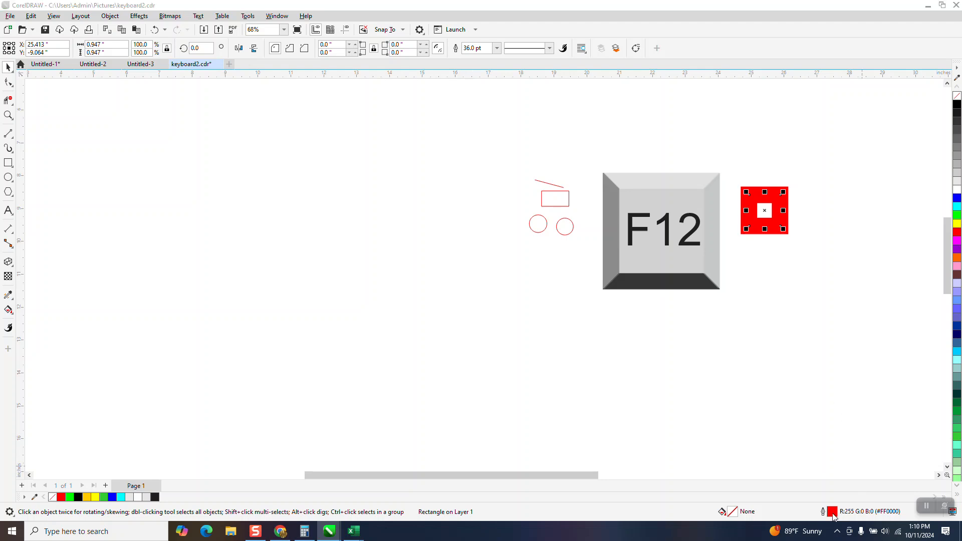
- Review the square's outline pen settings, enlarge it by its corner handle, then delete it
double_click(832, 513)
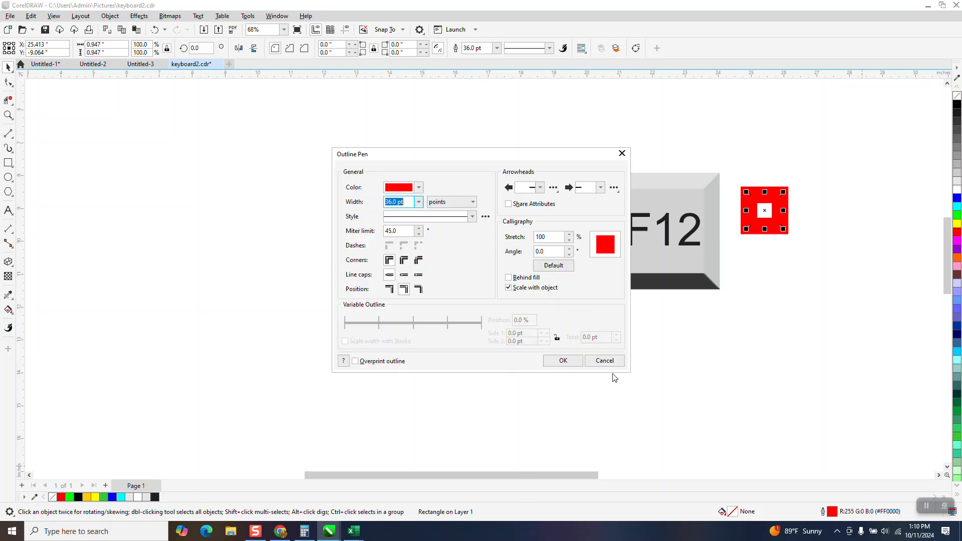
click(563, 361)
drag(784, 230, 899, 418)
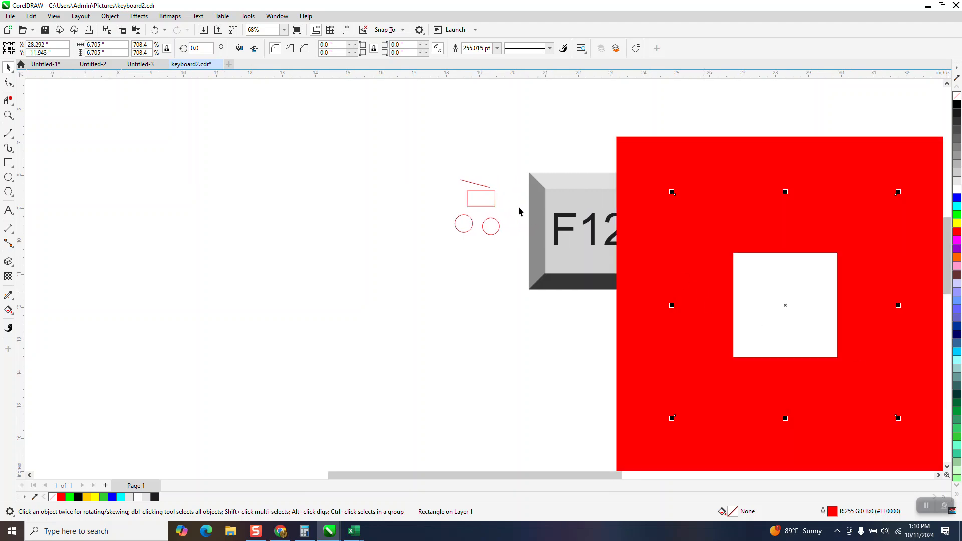
scroll(514, 196, down, 3)
drag(598, 327, 409, 417)
scroll(407, 266, down, 1)
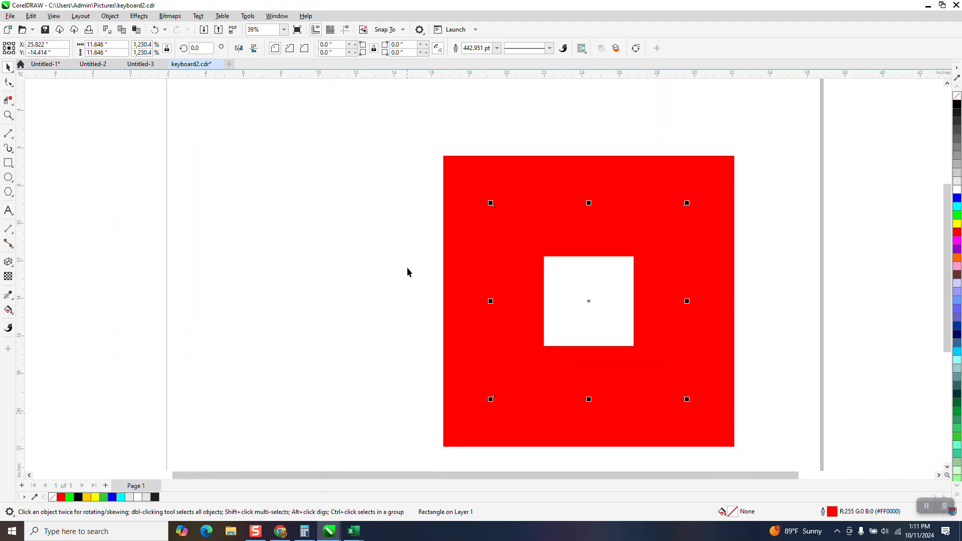
scroll(407, 272, down, 3)
key(Delete)
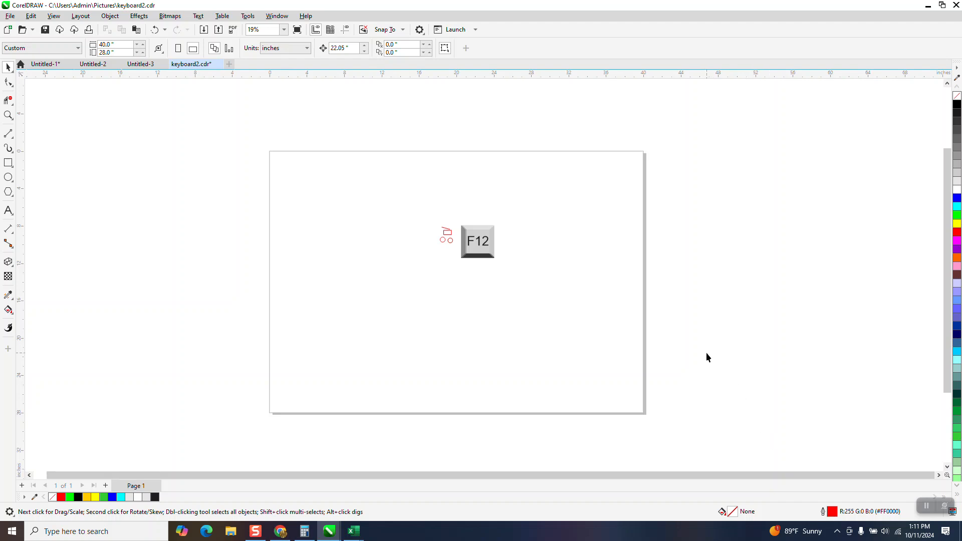
- Open the document's default outline pen settings for graphics and accept them unchanged
key(F12)
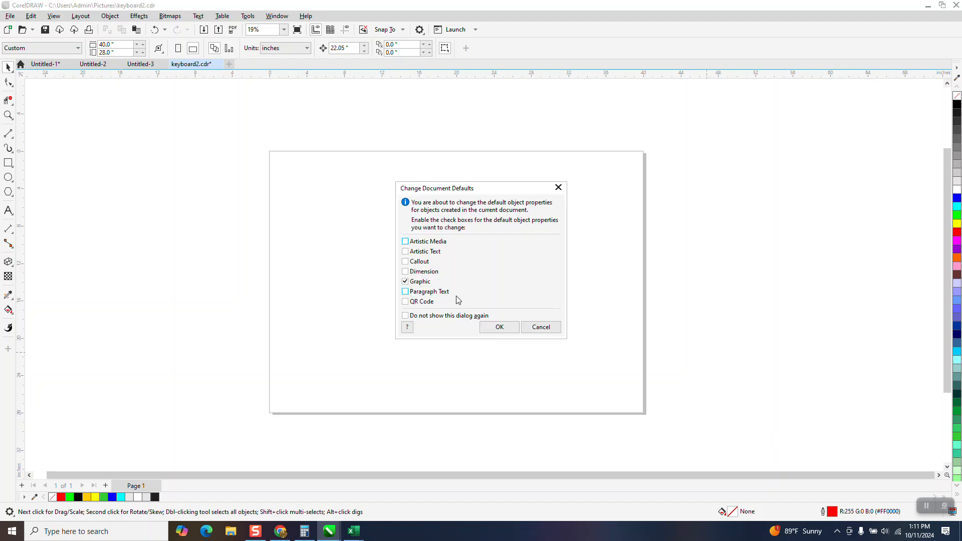
click(499, 326)
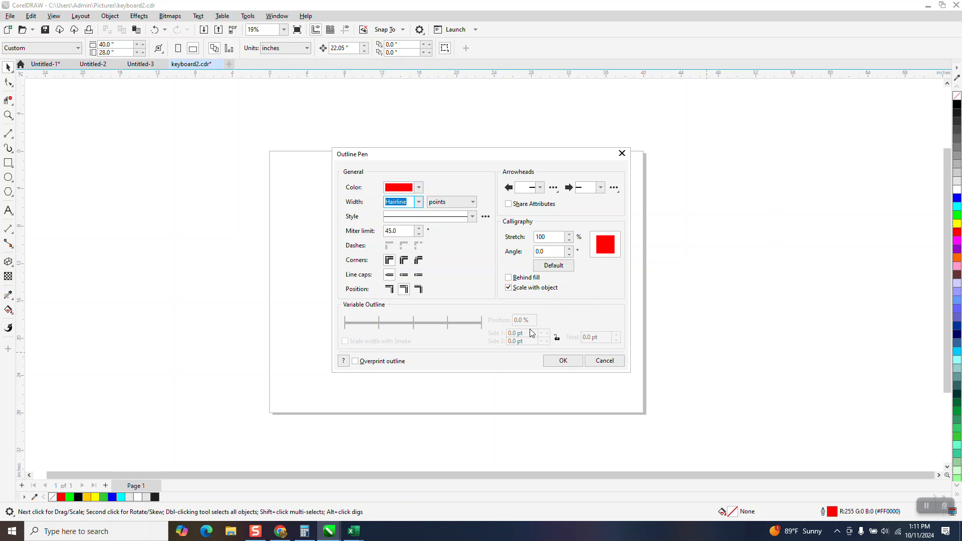
click(562, 361)
- Draw a rectangle about 13.9 by 14.4 in on the page and give it a 16.0 pt outline
click(8, 163)
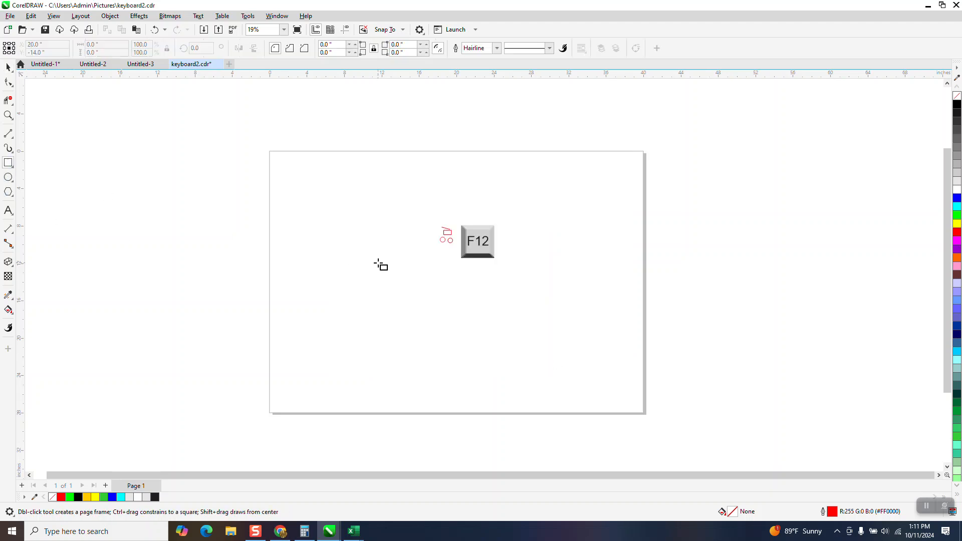
drag(395, 246, 264, 380)
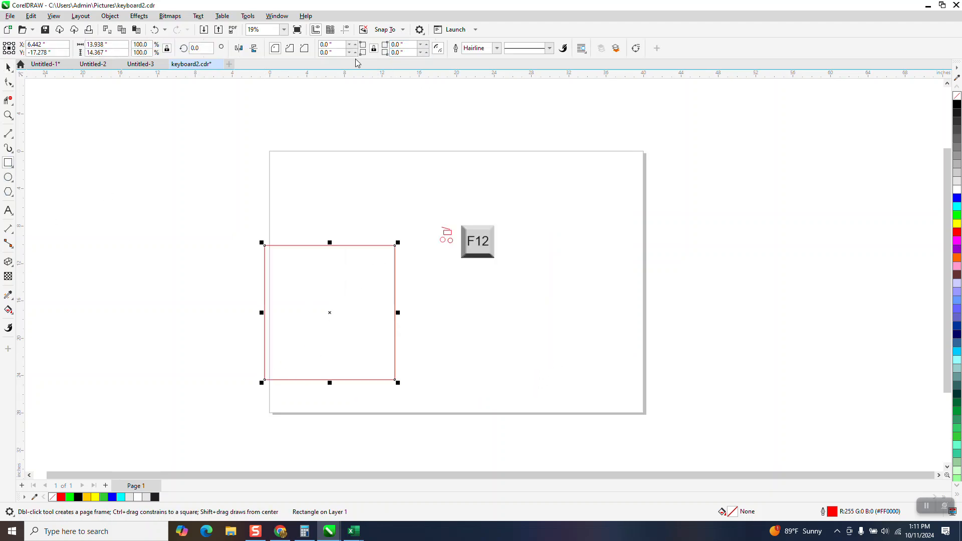
click(497, 49)
click(468, 118)
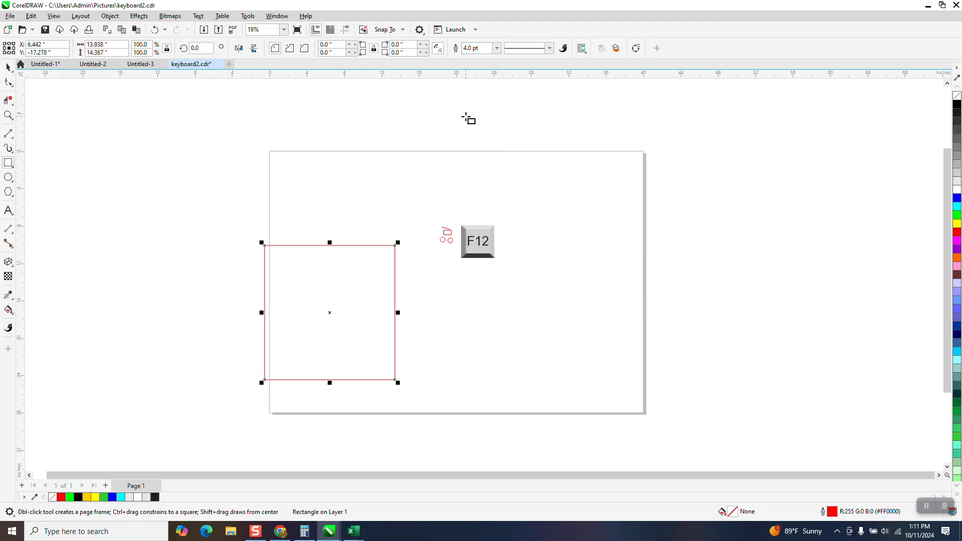
click(498, 48)
click(482, 148)
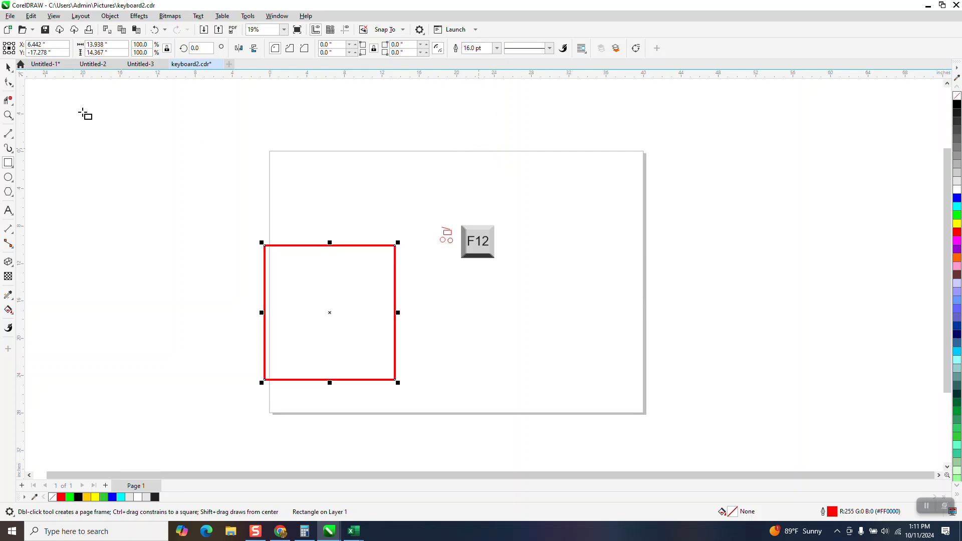
- Duplicate the rectangle to its left and review the copy's outline pen settings
click(11, 69)
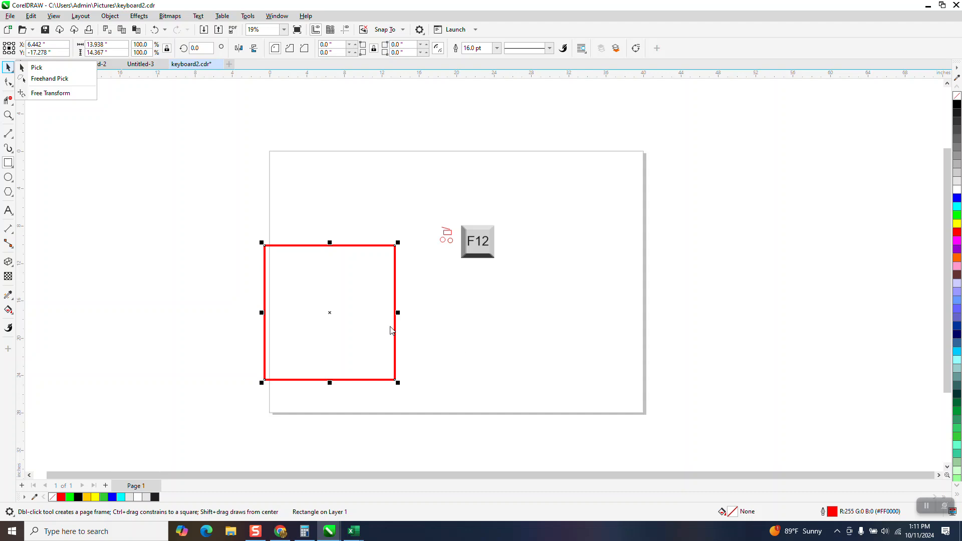
click(331, 317)
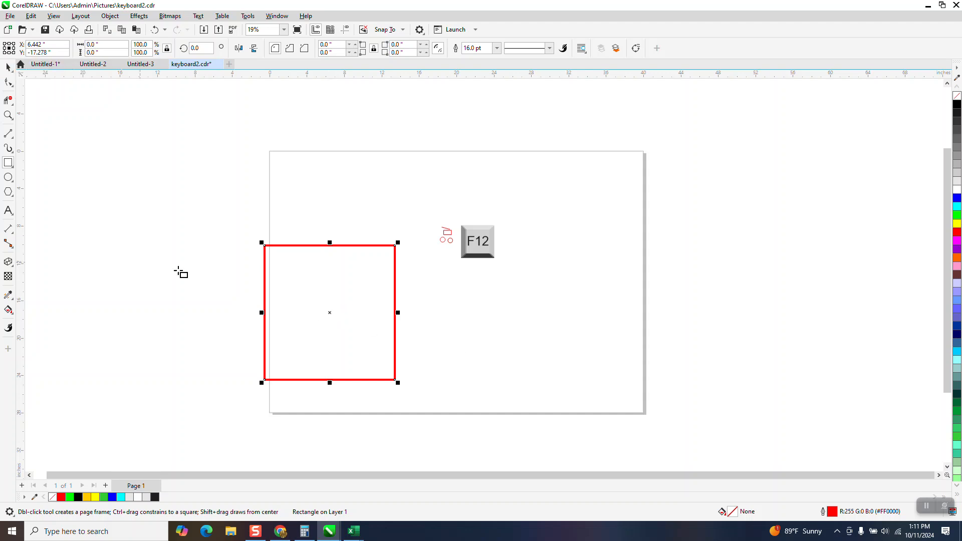
click(8, 68)
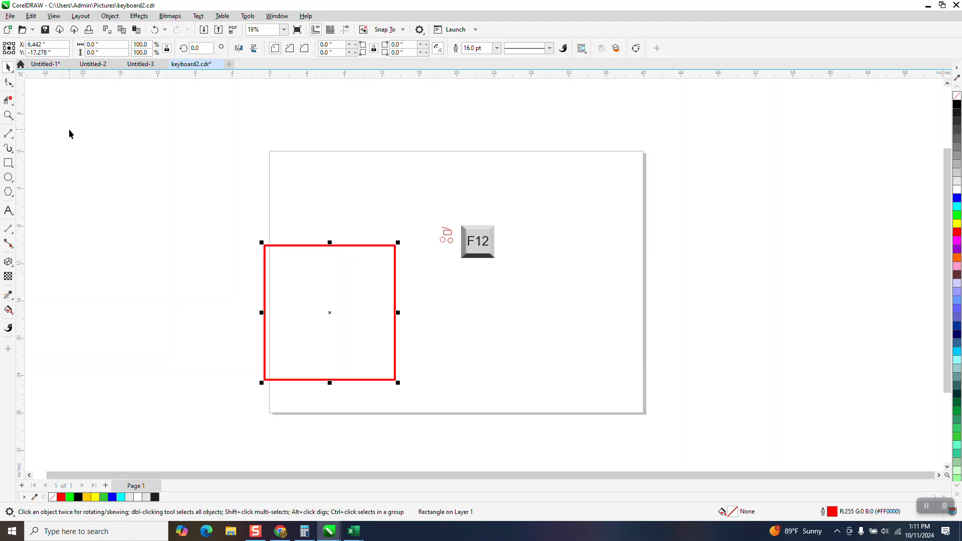
drag(329, 316, 170, 316)
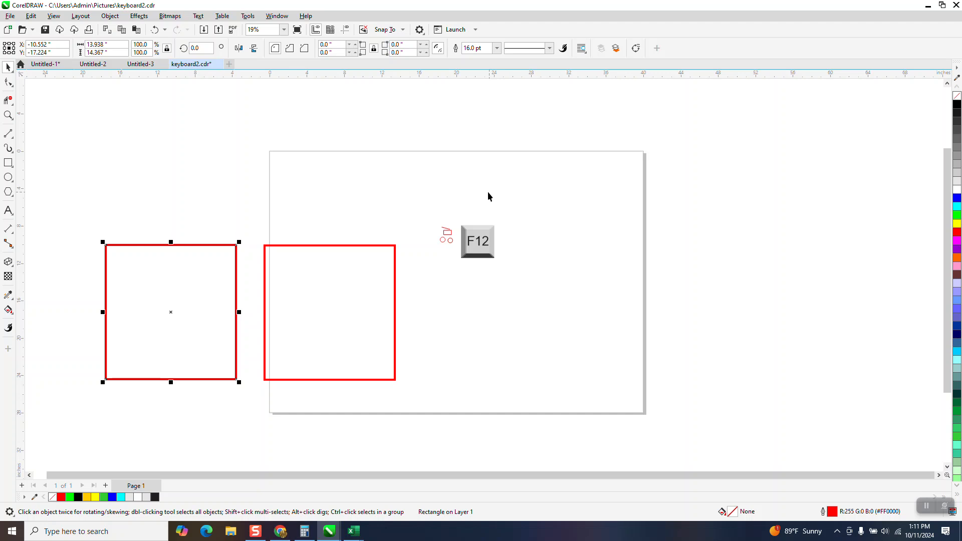
key(F12)
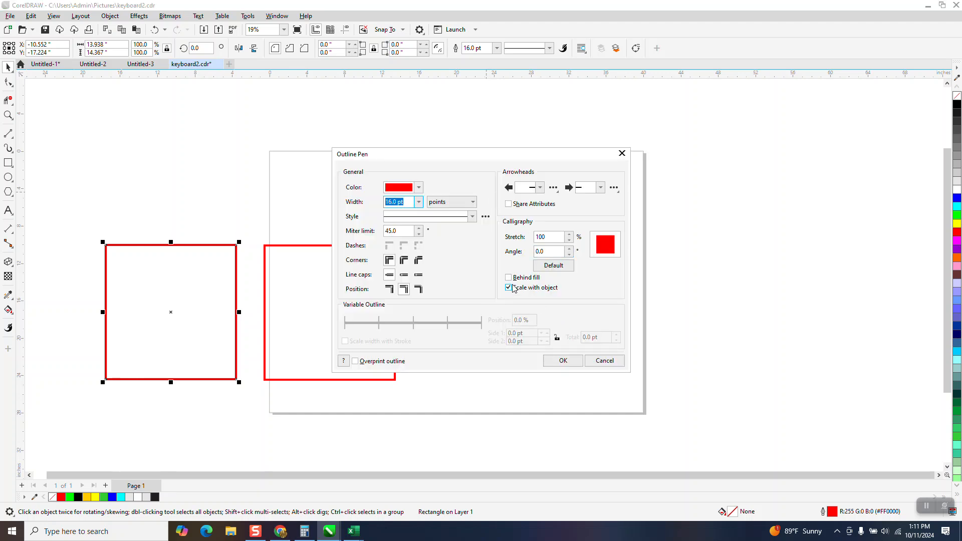
click(561, 361)
- Scale the original rectangle to 25% of its size
click(395, 318)
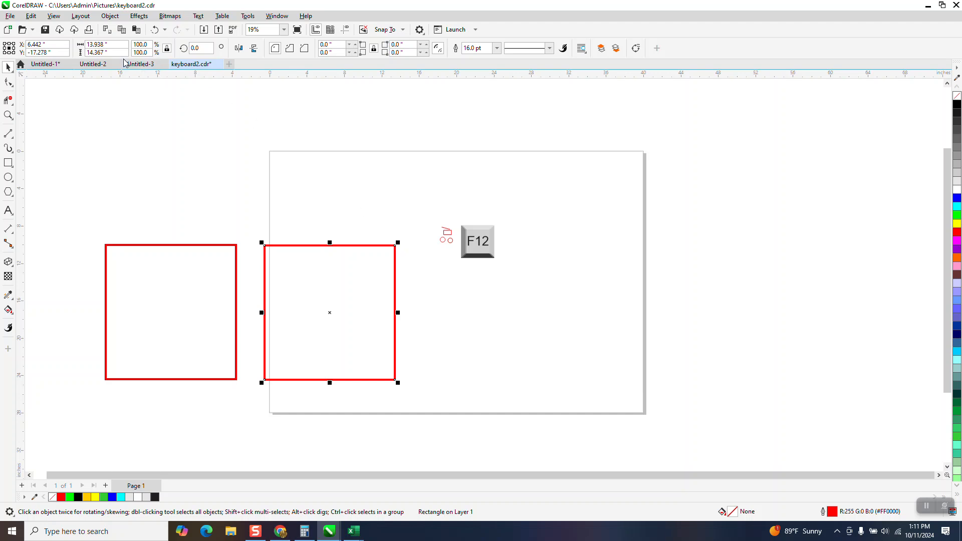
click(151, 46)
text(25)
key(Return)
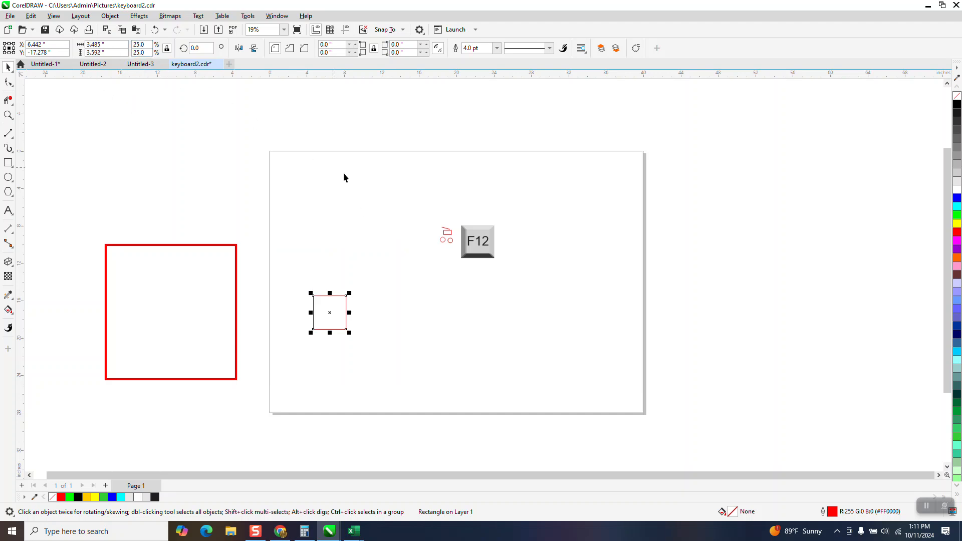
- Scale the copied rectangle to 25% and move it beside the other small rectangle to compare their outlines
click(236, 248)
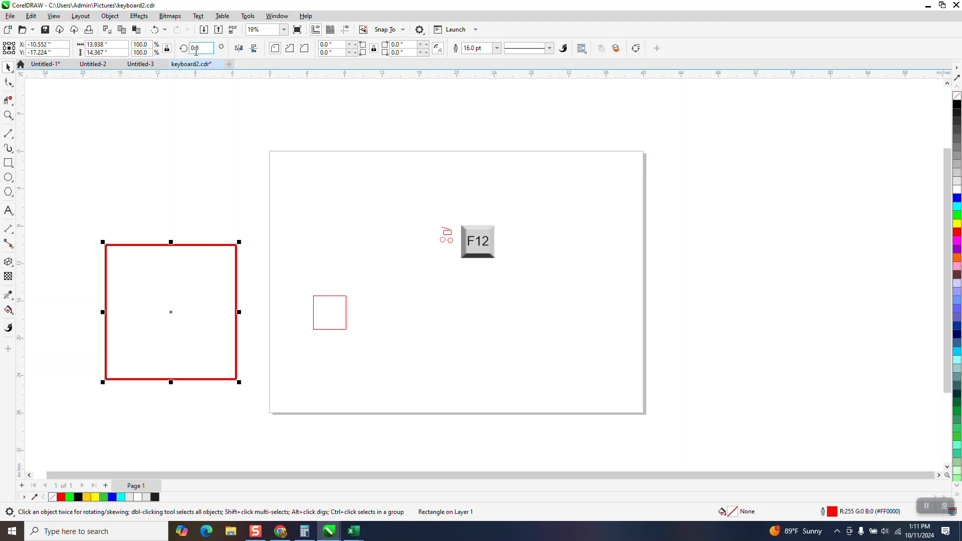
click(141, 44)
text(25)
key(Return)
drag(160, 306, 355, 307)
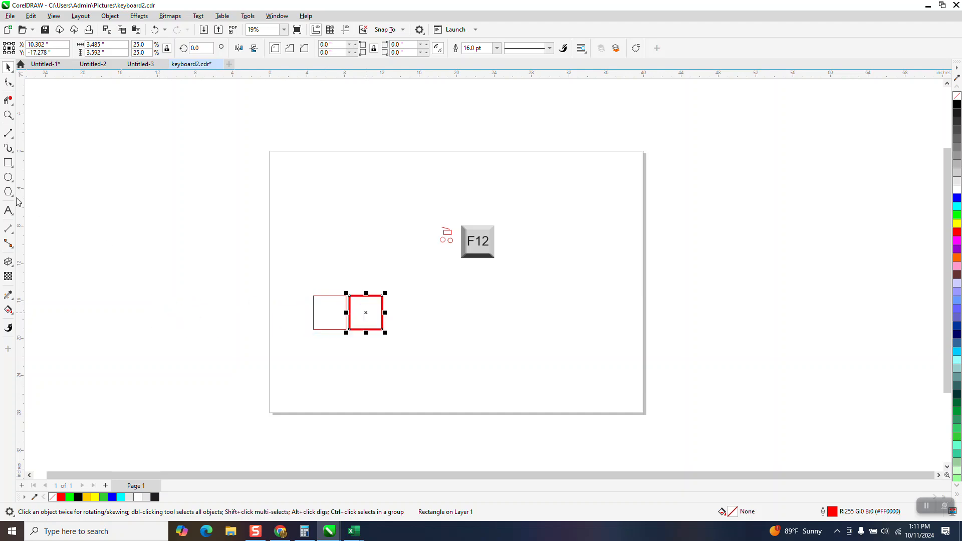
click(8, 115)
drag(290, 275, 399, 338)
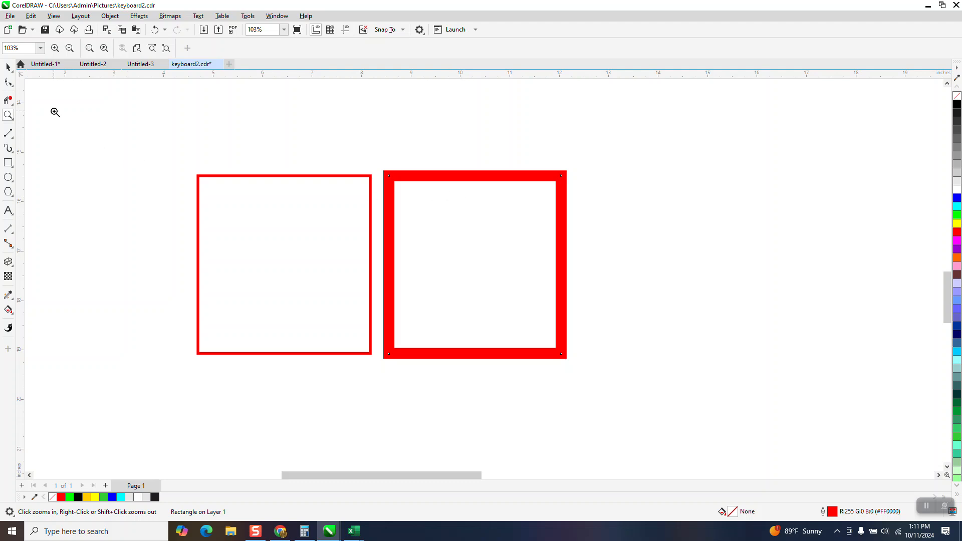
- Scale the small rectangle whose outline scales with it back up to about 286% to compare the outline width
click(8, 66)
scroll(372, 193, down, 2)
scroll(372, 193, down, 5)
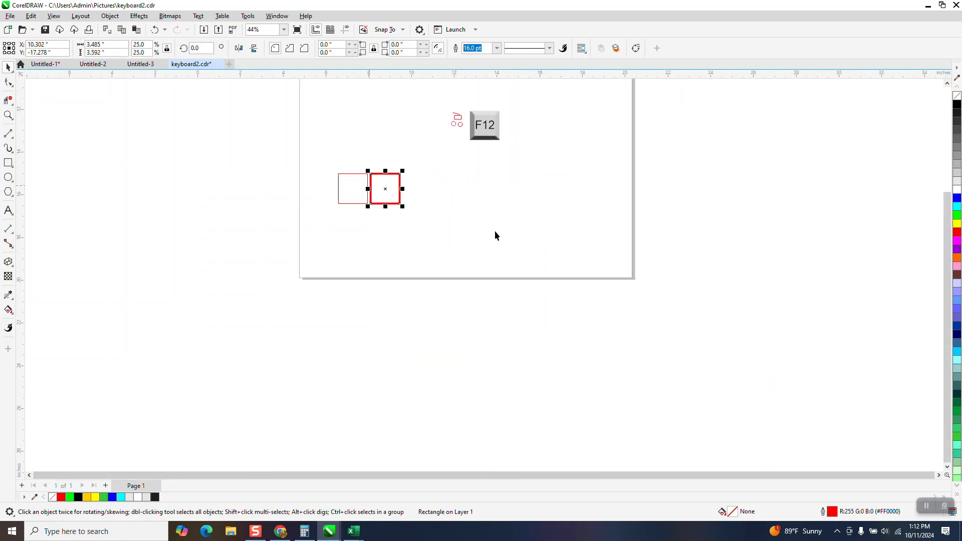
drag(893, 512, 905, 514)
click(368, 140)
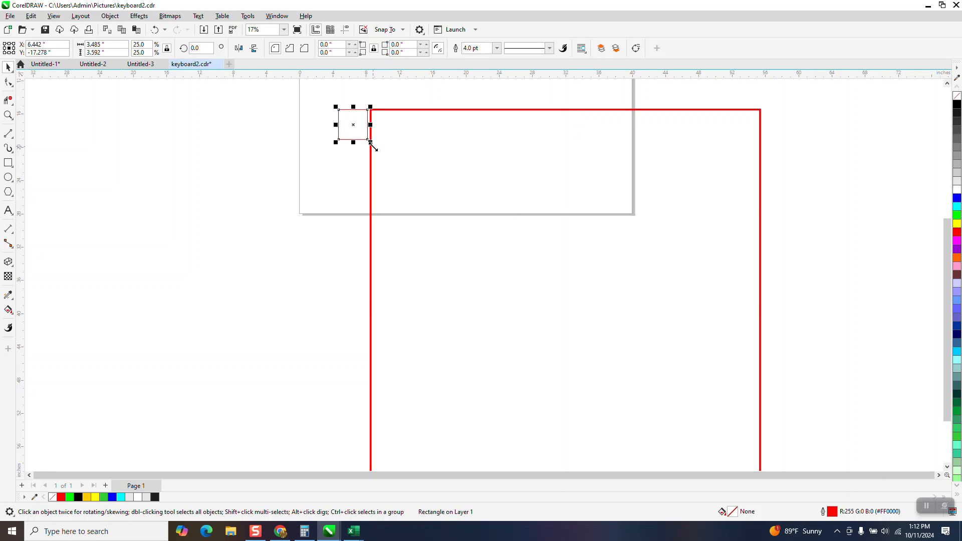
drag(371, 144, 790, 454)
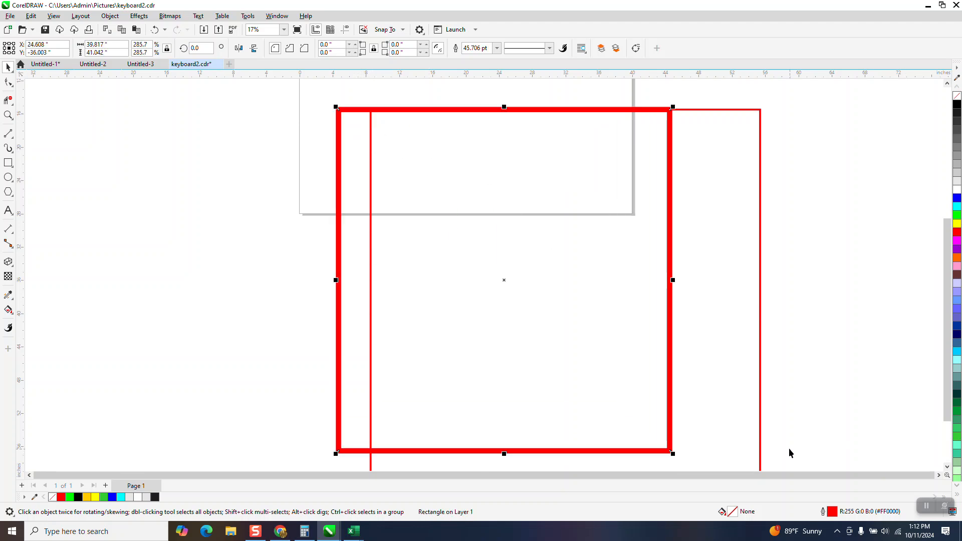
- Select both test rectangles and delete them
scroll(501, 267, down, 2)
drag(422, 185, 696, 386)
key(Delete)
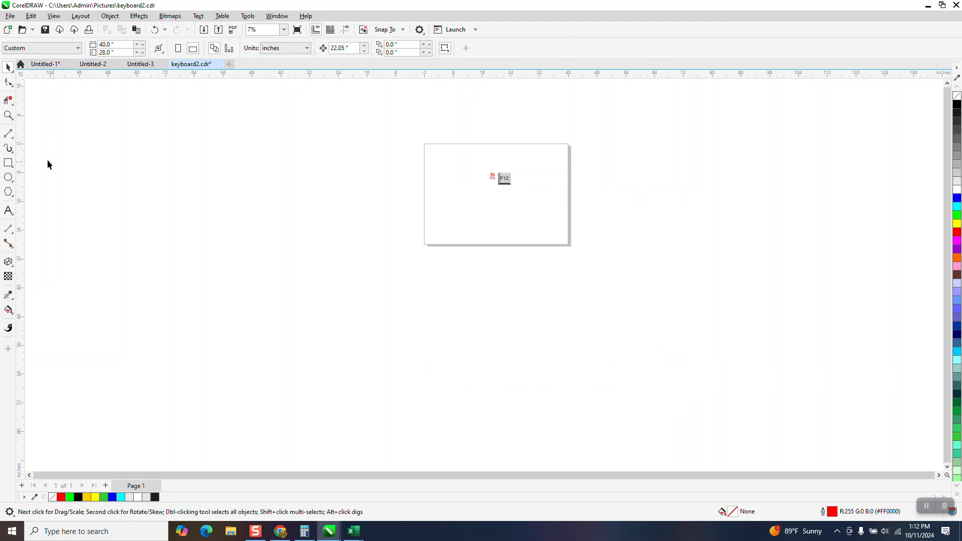
- Zoom in on the F12 key artwork
click(8, 115)
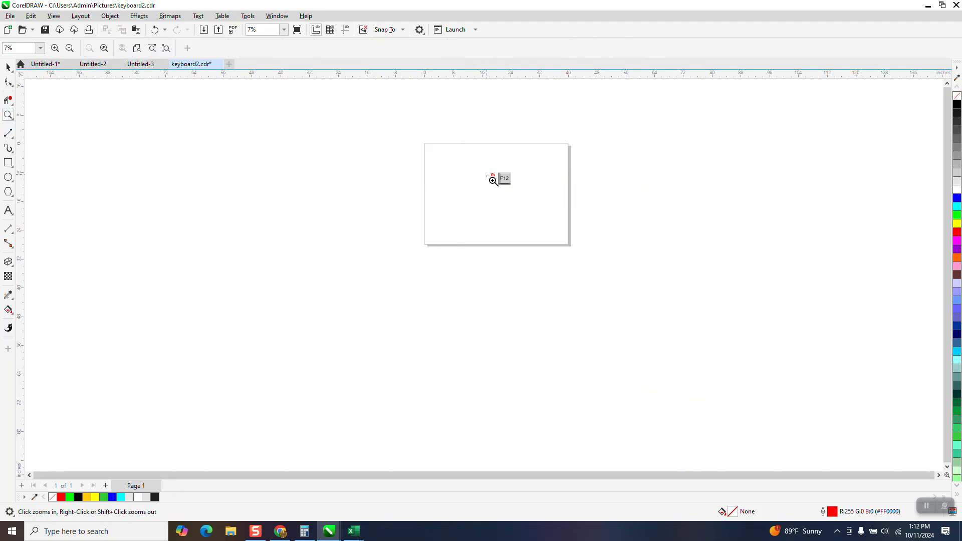
drag(493, 180, 538, 206)
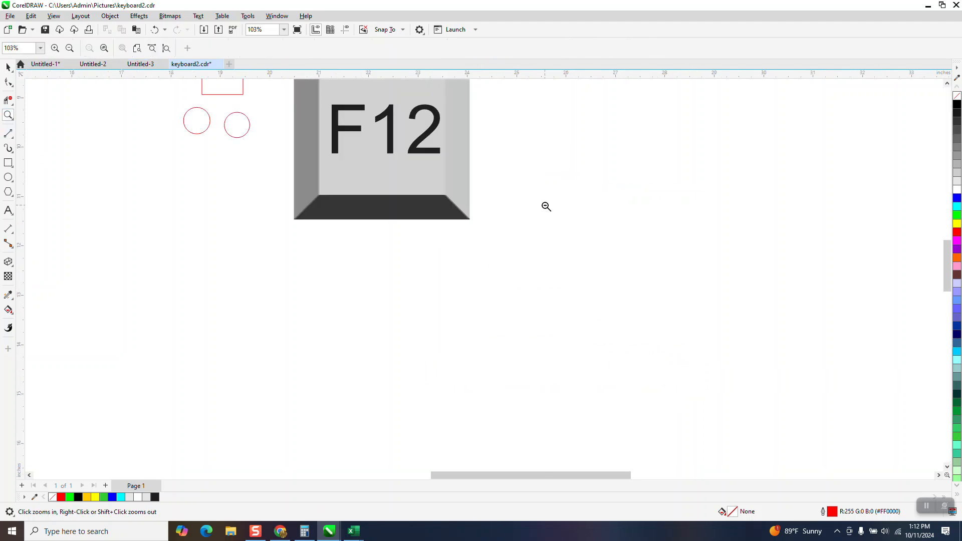